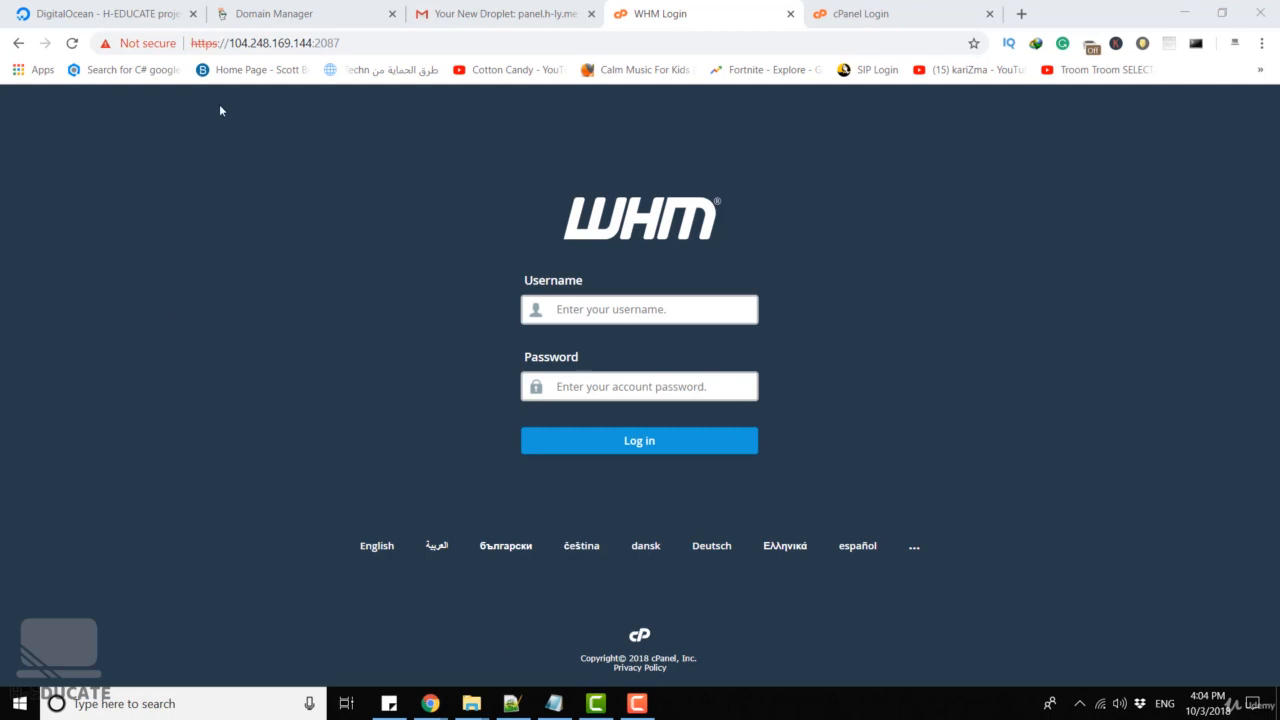
Bring up the DNS Management records for h-y.me in GoDaddy Domain Manager
drag(236, 43, 313, 42)
click(335, 42)
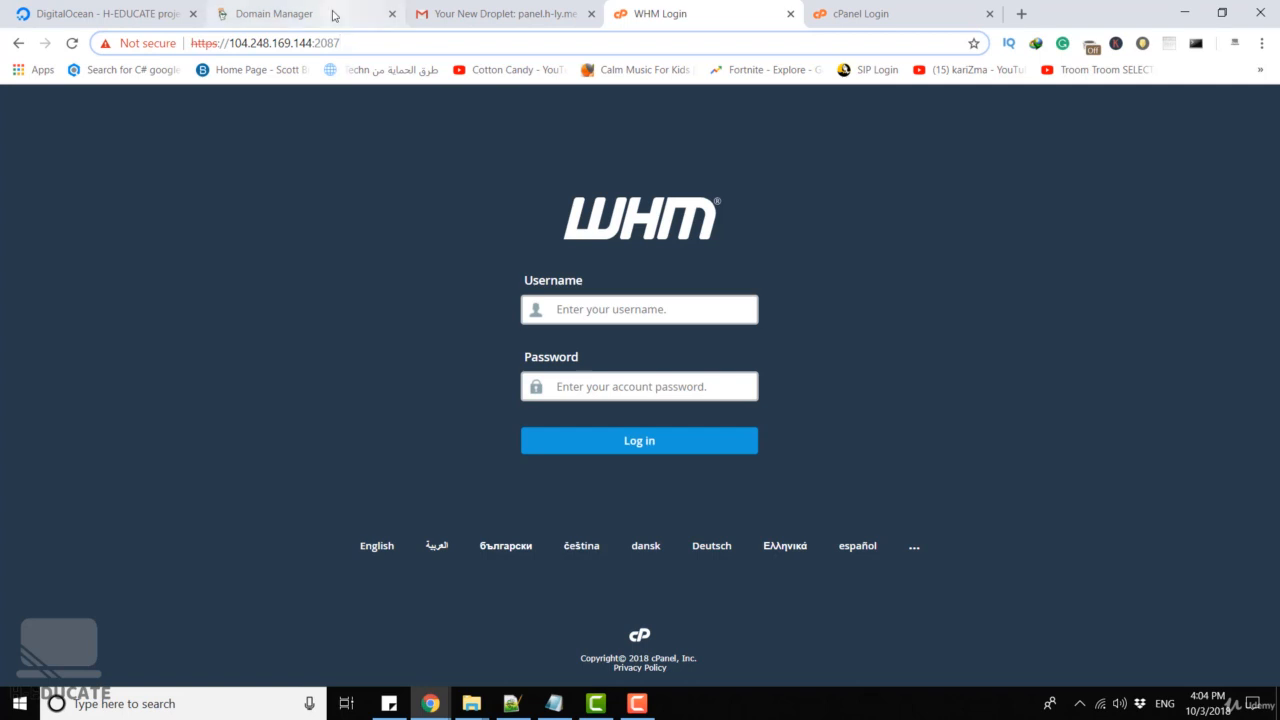
click(326, 14)
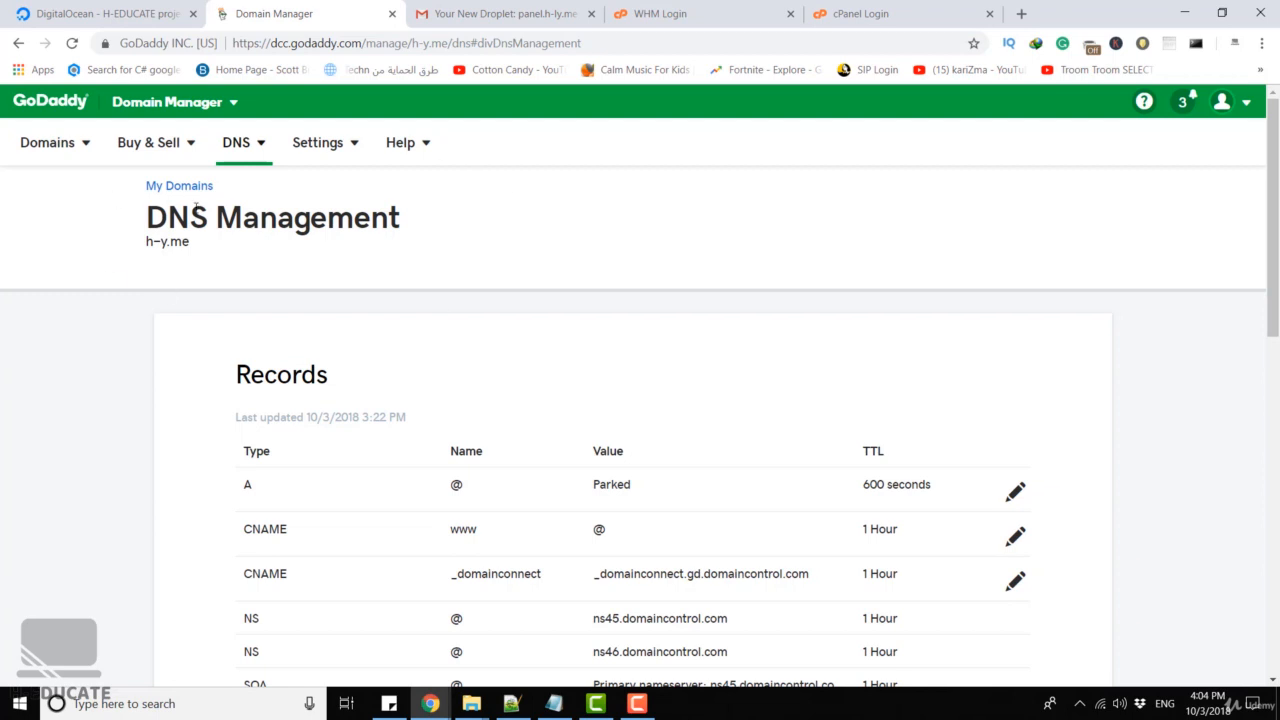
drag(140, 205, 457, 206)
click(463, 205)
scroll(470, 190, down, 1)
scroll(510, 180, down, 2)
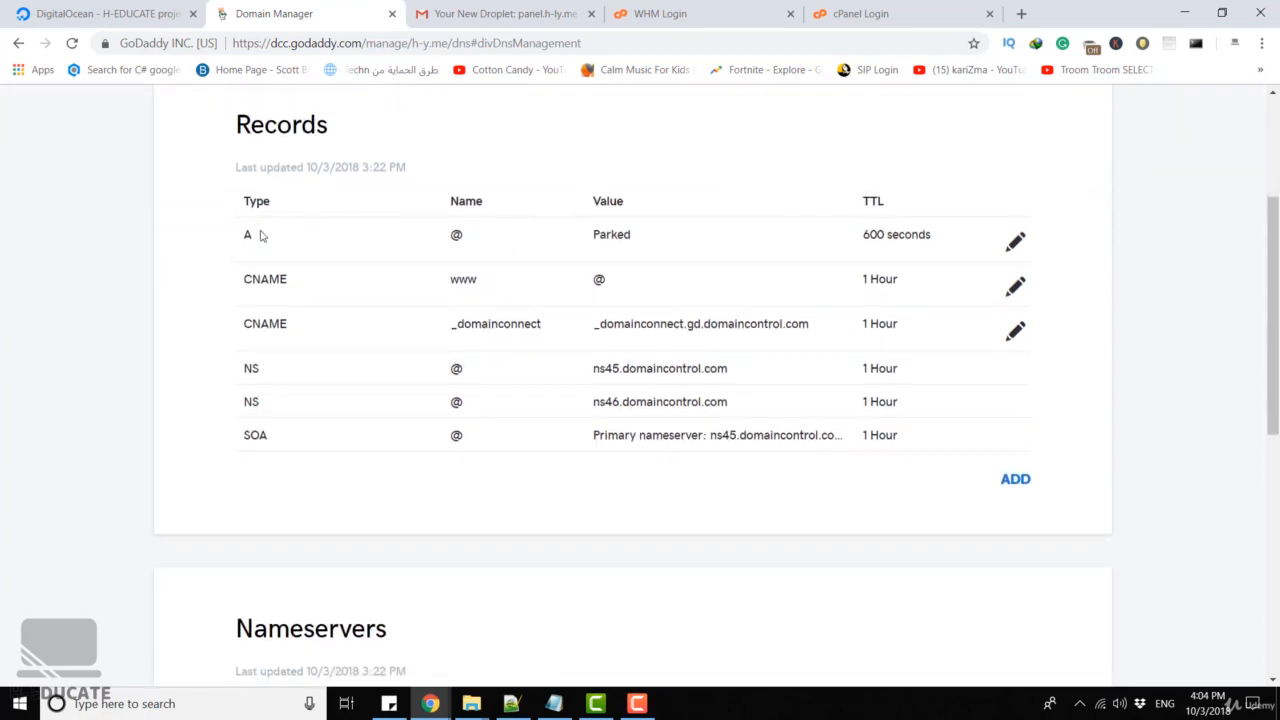
Change the @ A record from Parked to 104.248.169.144 and save it with a 600-second TTL
click(1016, 245)
double_click(634, 325)
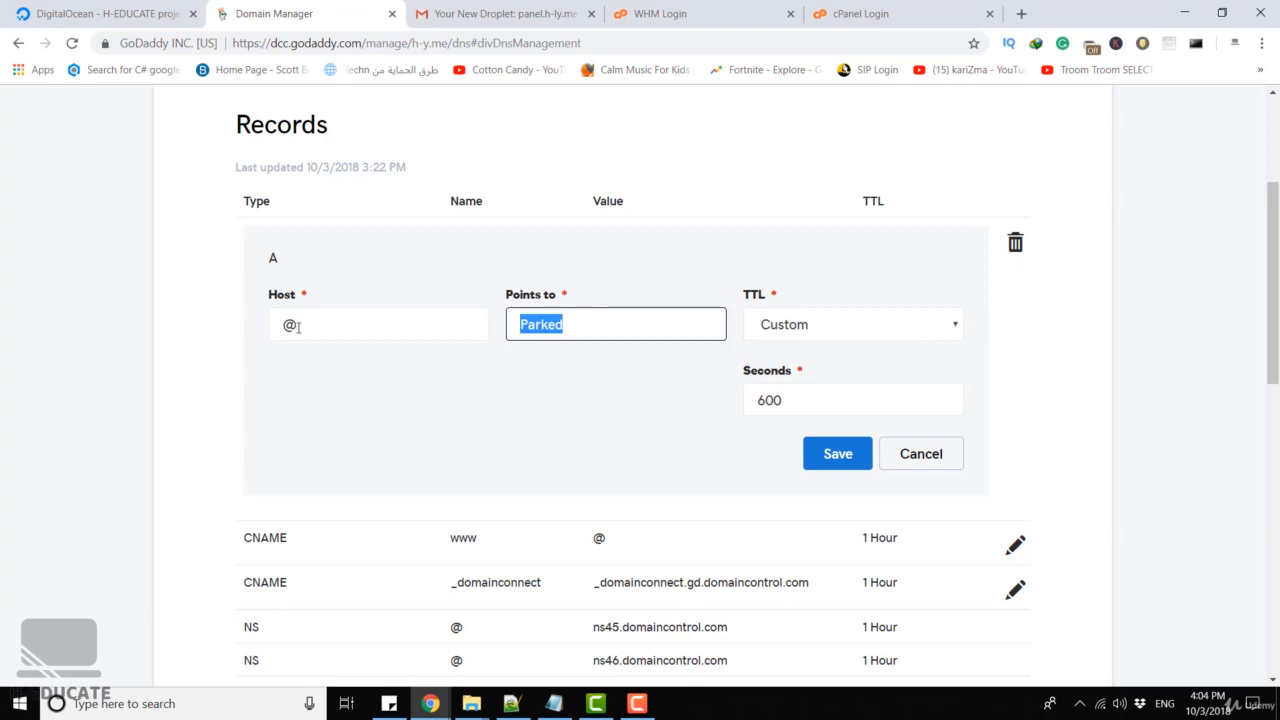
click(680, 13)
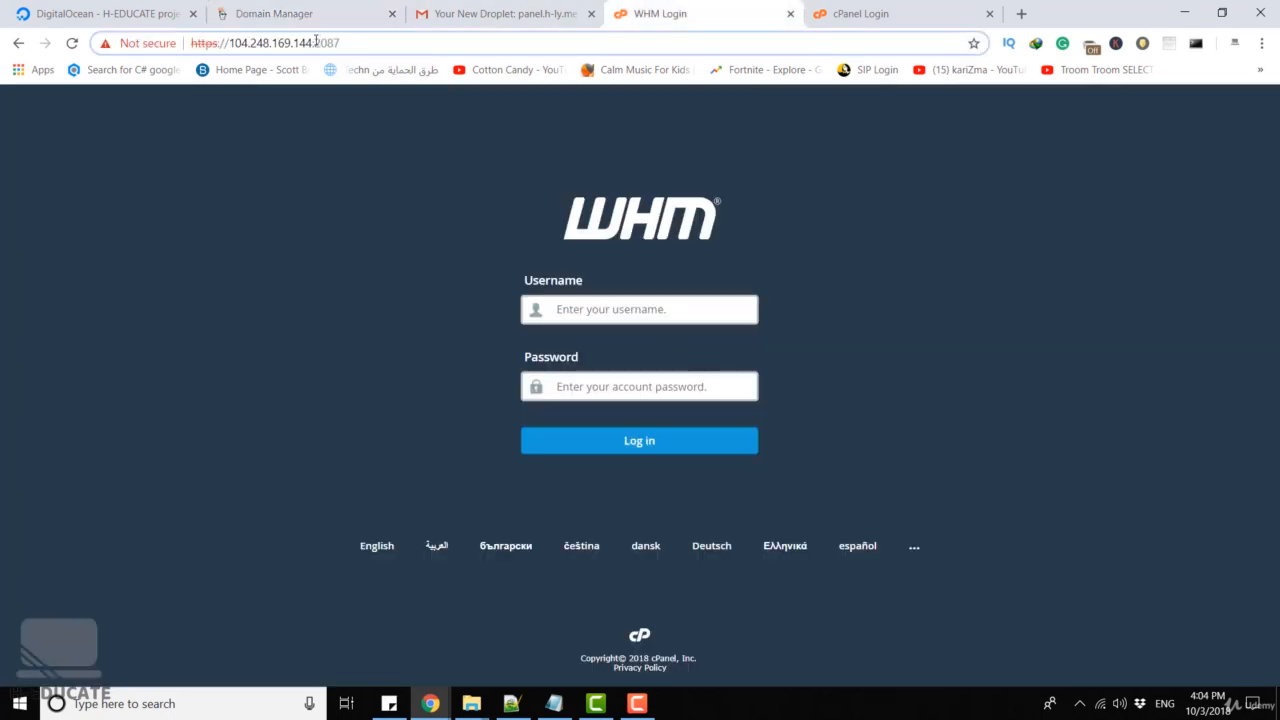
double_click(303, 43)
drag(257, 43, 228, 43)
key(ctrl+c)
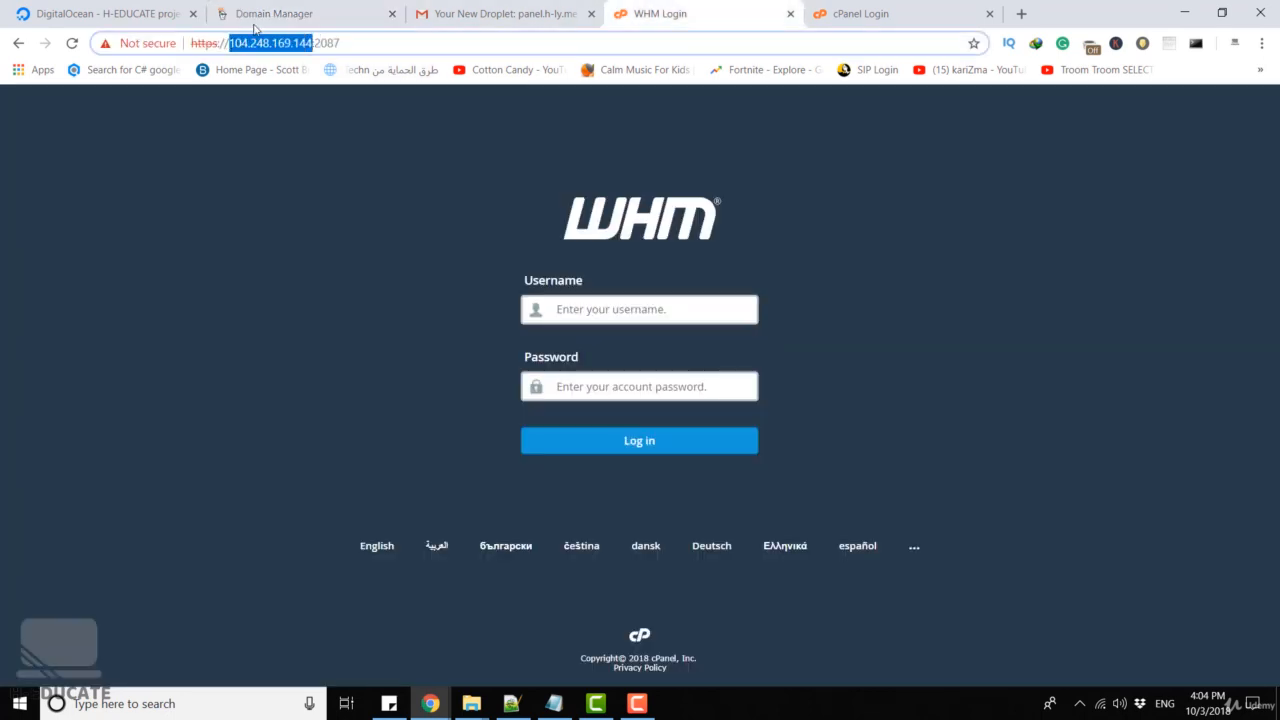
click(274, 13)
key(ctrl+v)
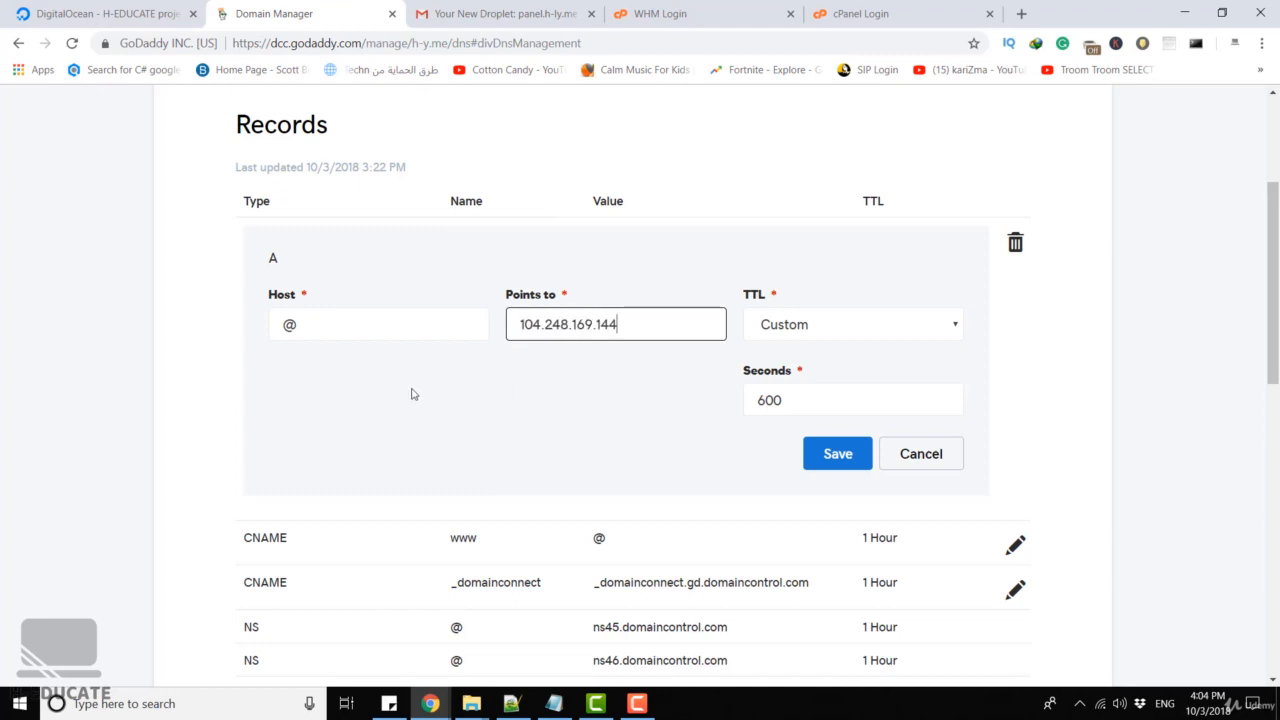
click(314, 323)
click(395, 437)
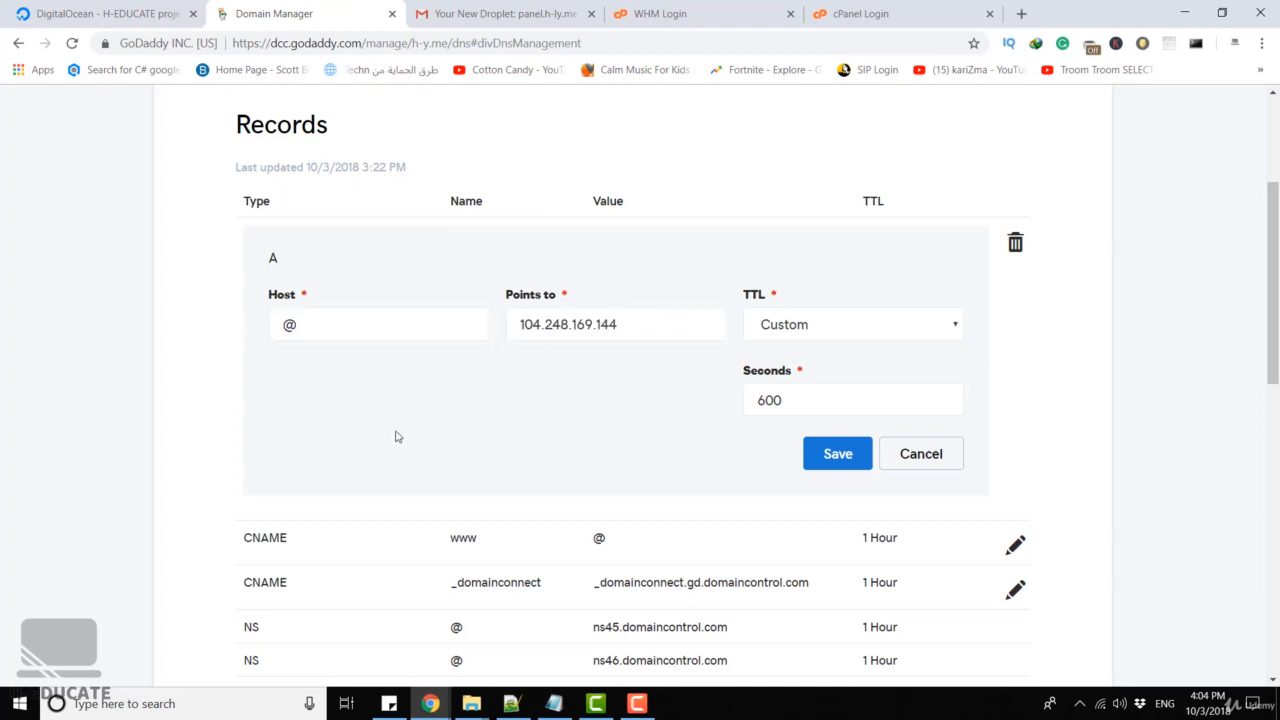
click(837, 451)
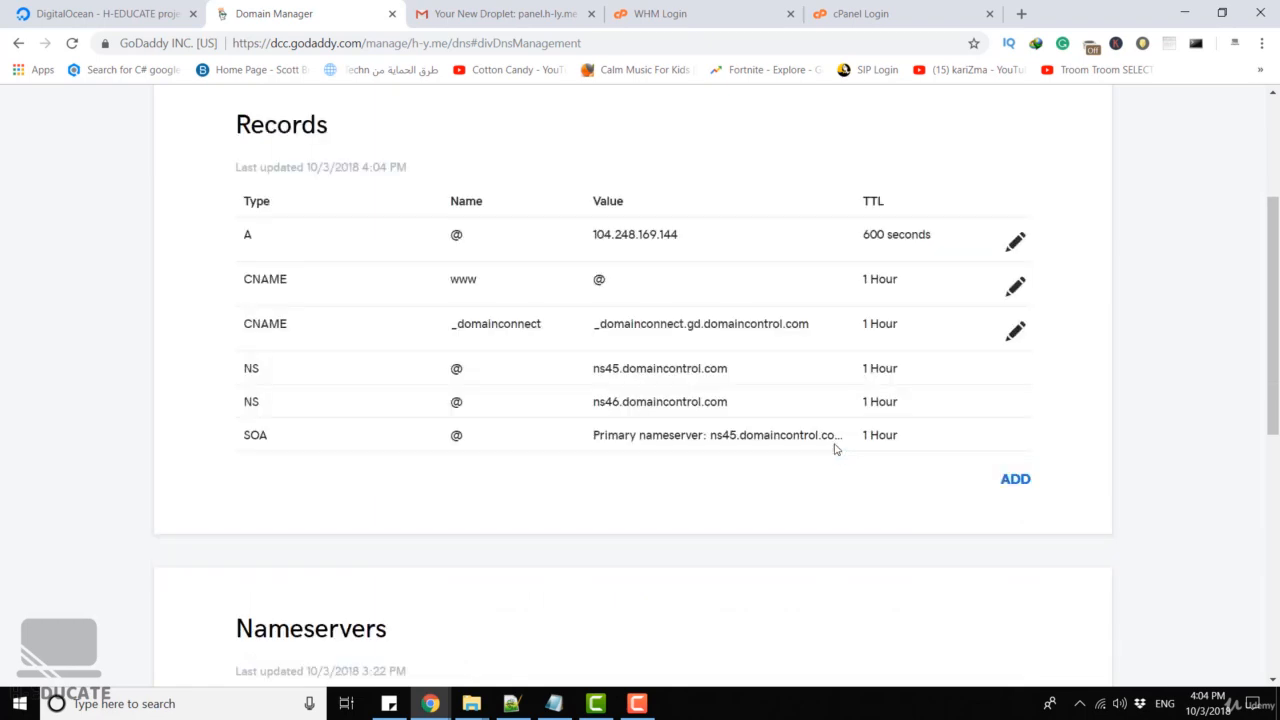
scroll(629, 377, up, 3)
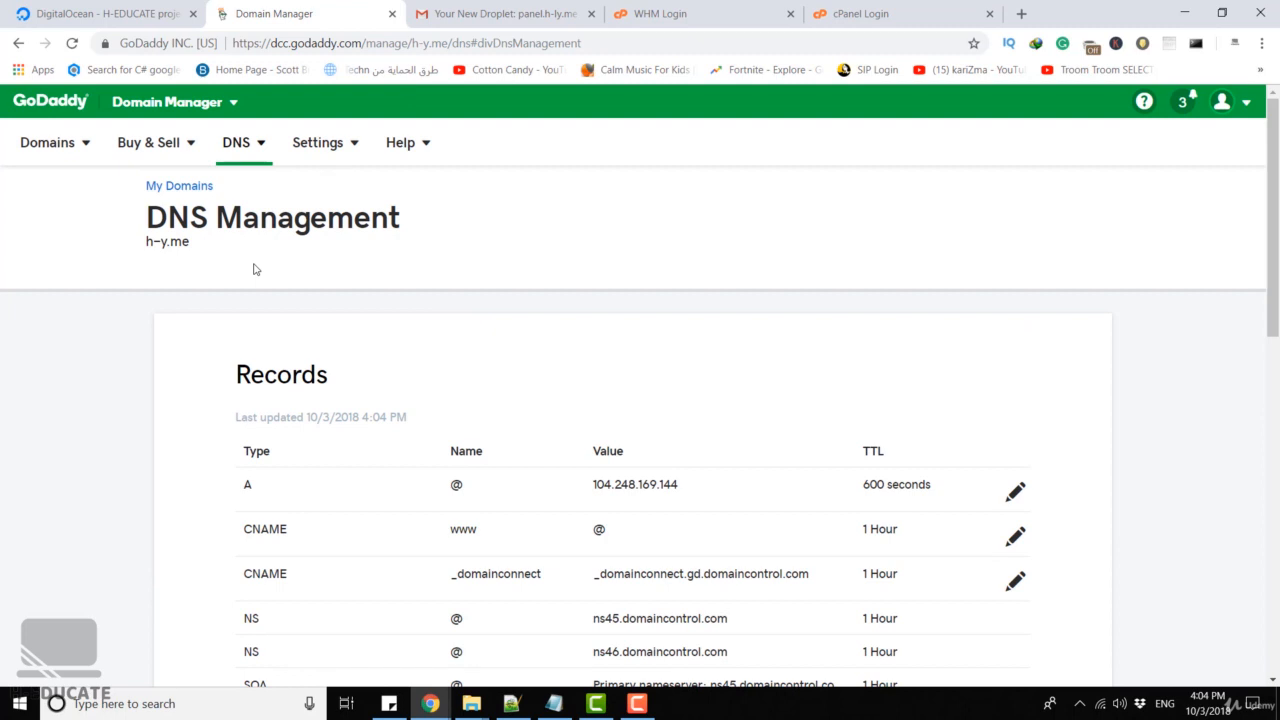
drag(592, 483, 708, 485)
drag(200, 245, 140, 246)
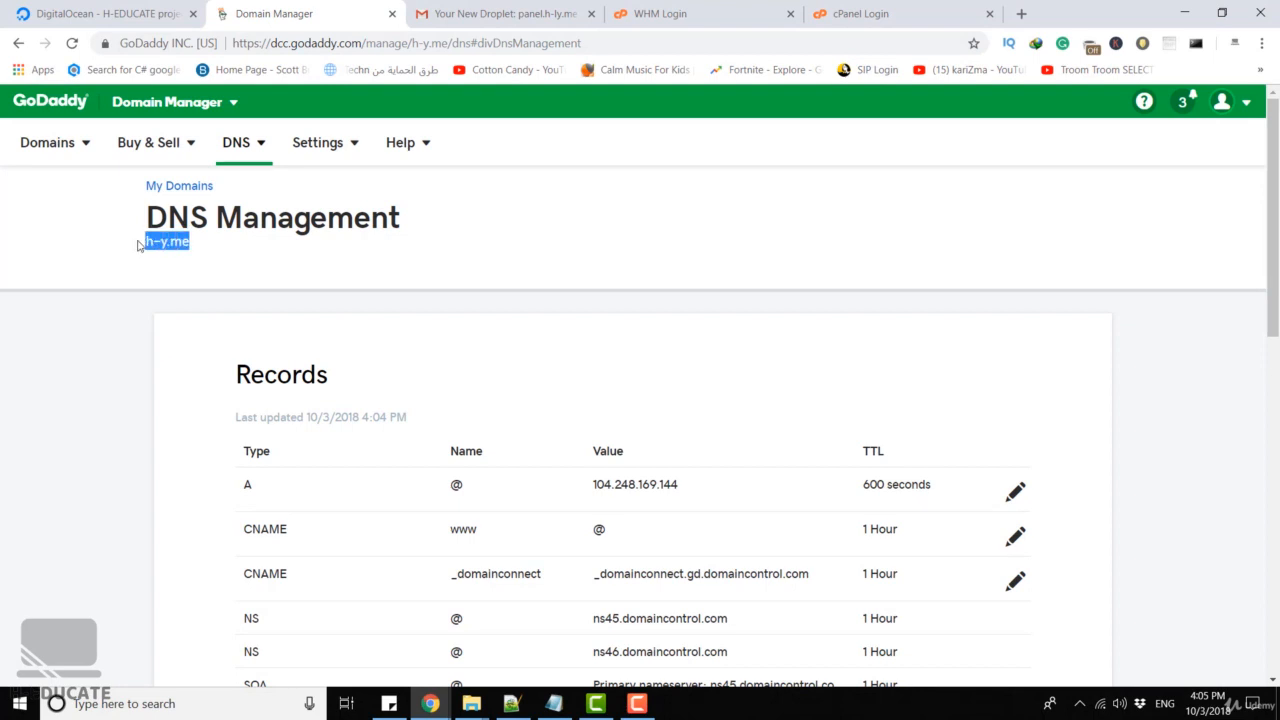
Reload the WHM login page at h-y.me:2087 instead of the server IP
click(692, 13)
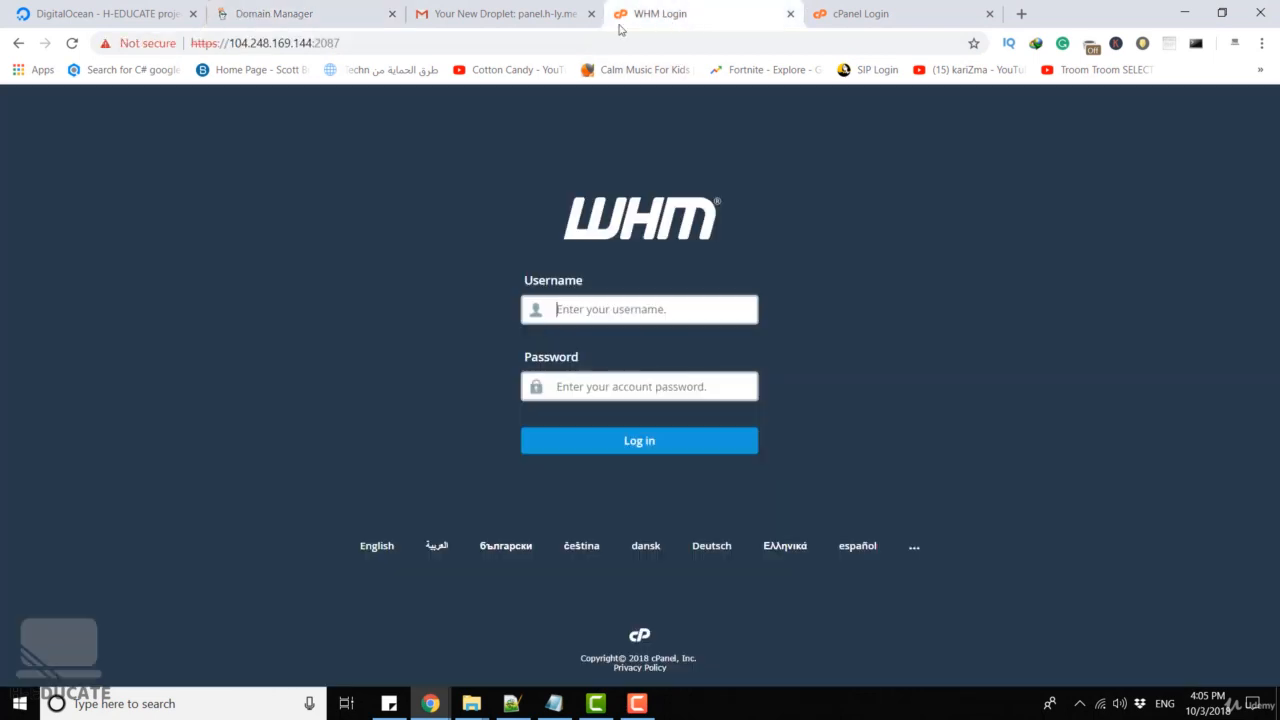
click(312, 45)
click(312, 43)
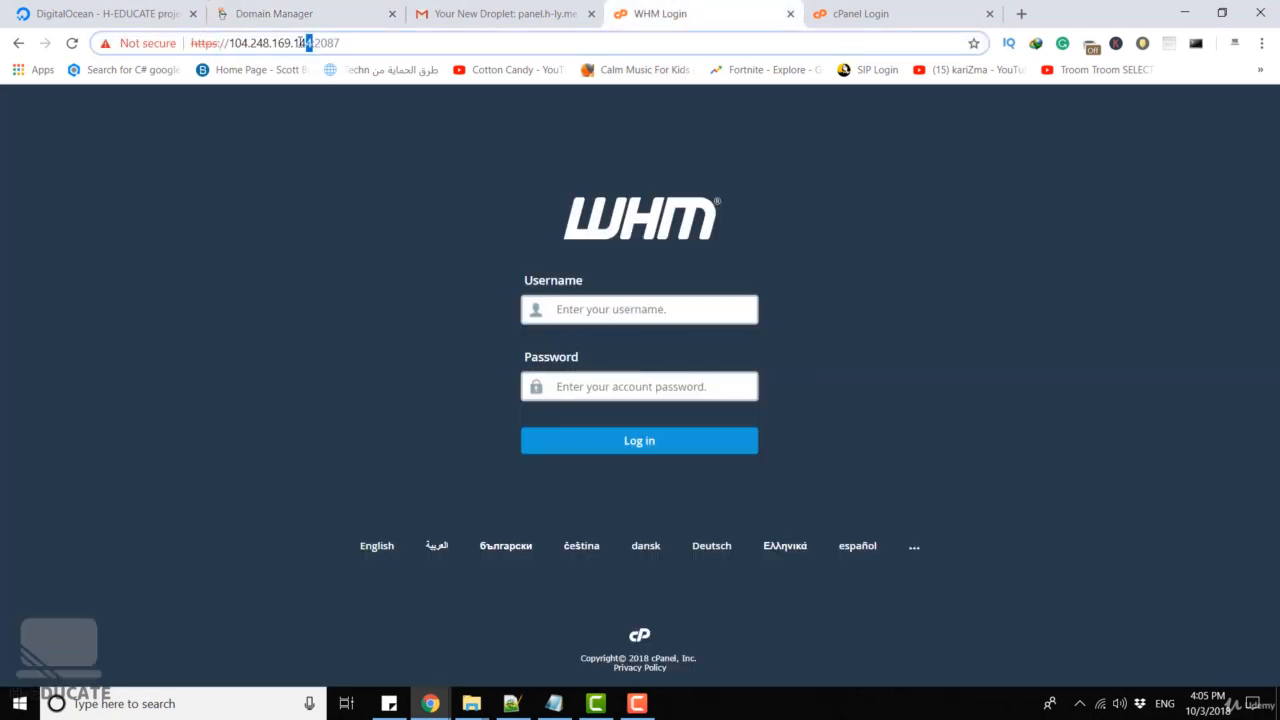
drag(306, 43, 229, 43)
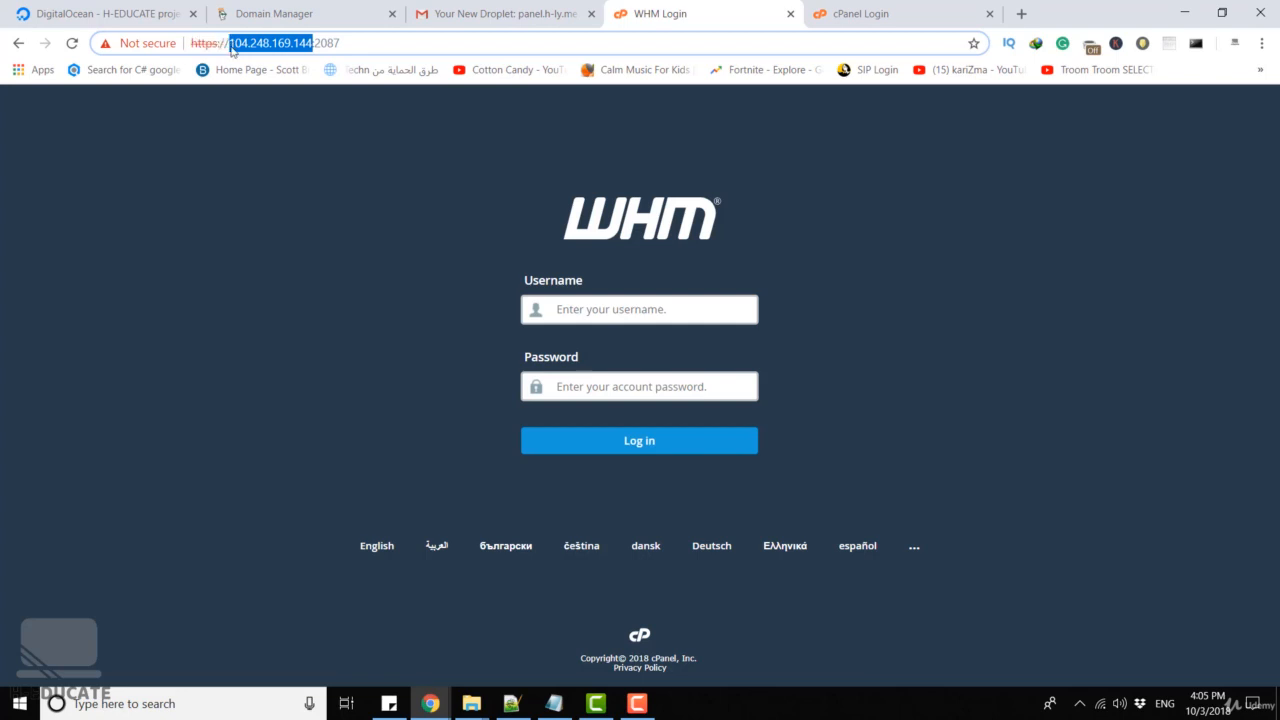
text(h-y.me)
key(Return)
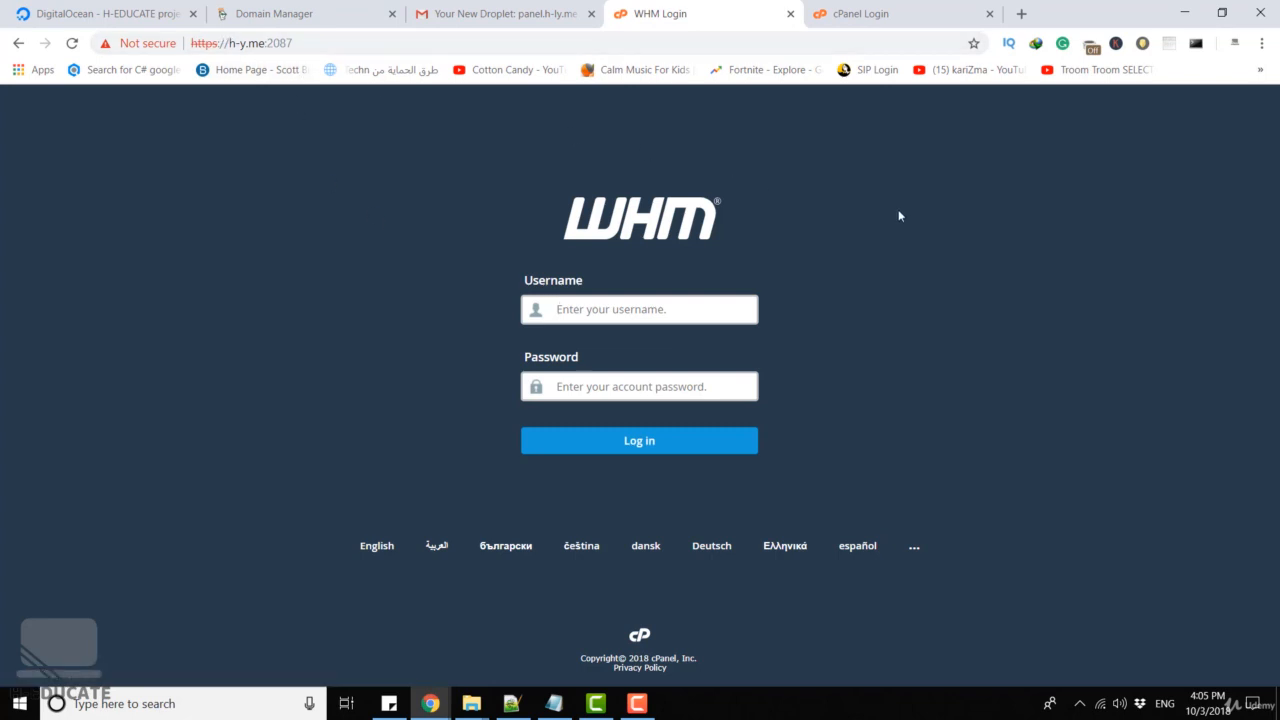
Reload the cPanel login page at h-y.me:2083 instead of the server IP
click(822, 25)
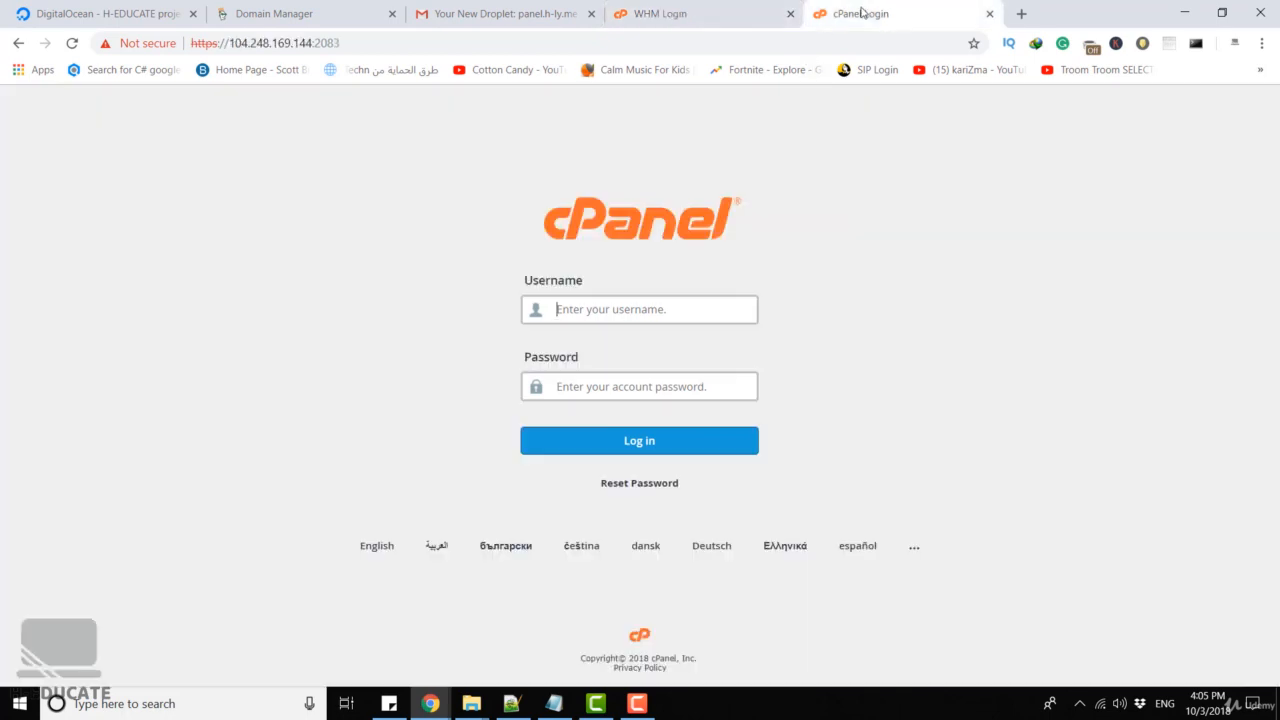
click(314, 44)
click(314, 44)
drag(314, 44, 226, 44)
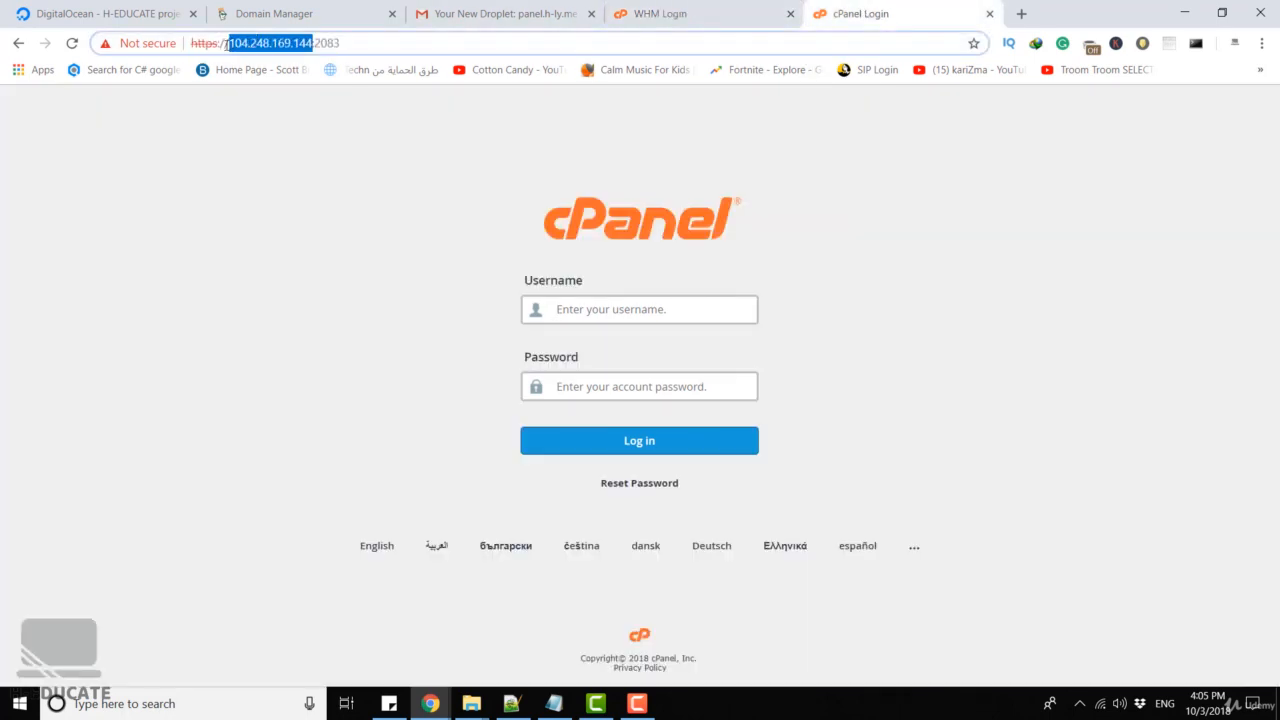
text(h-y.me)
key(Return)
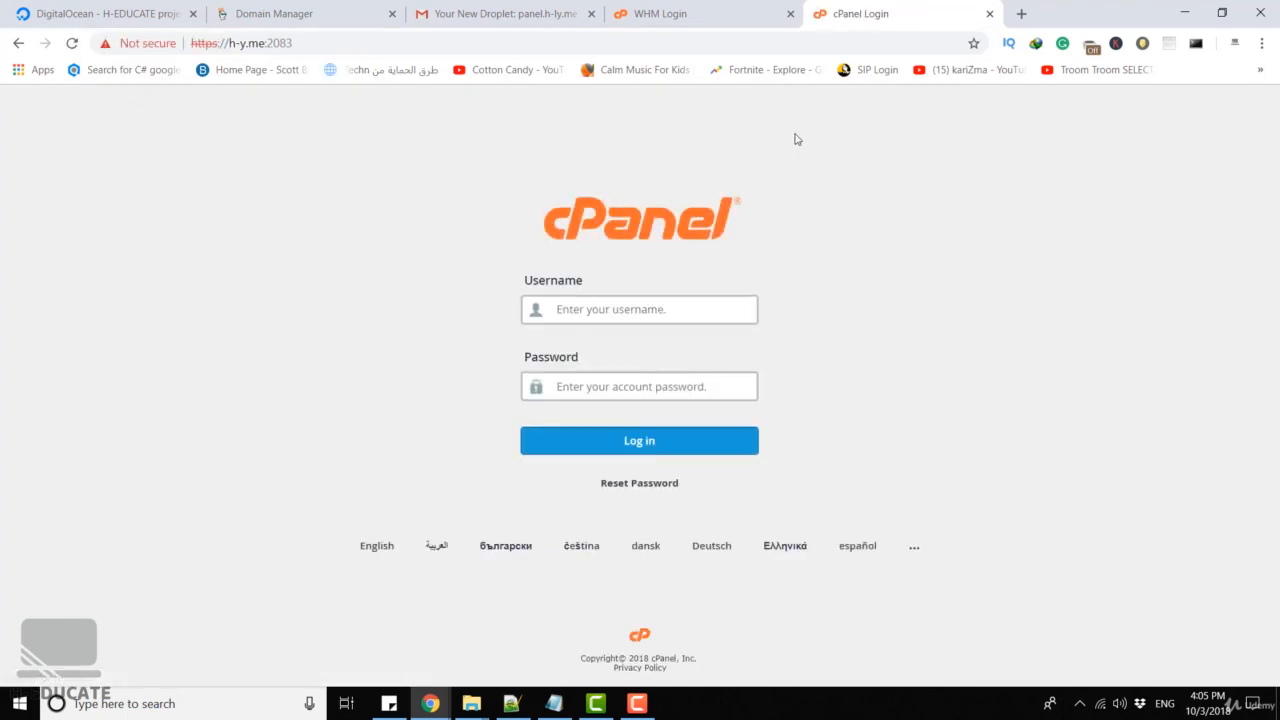
click(703, 10)
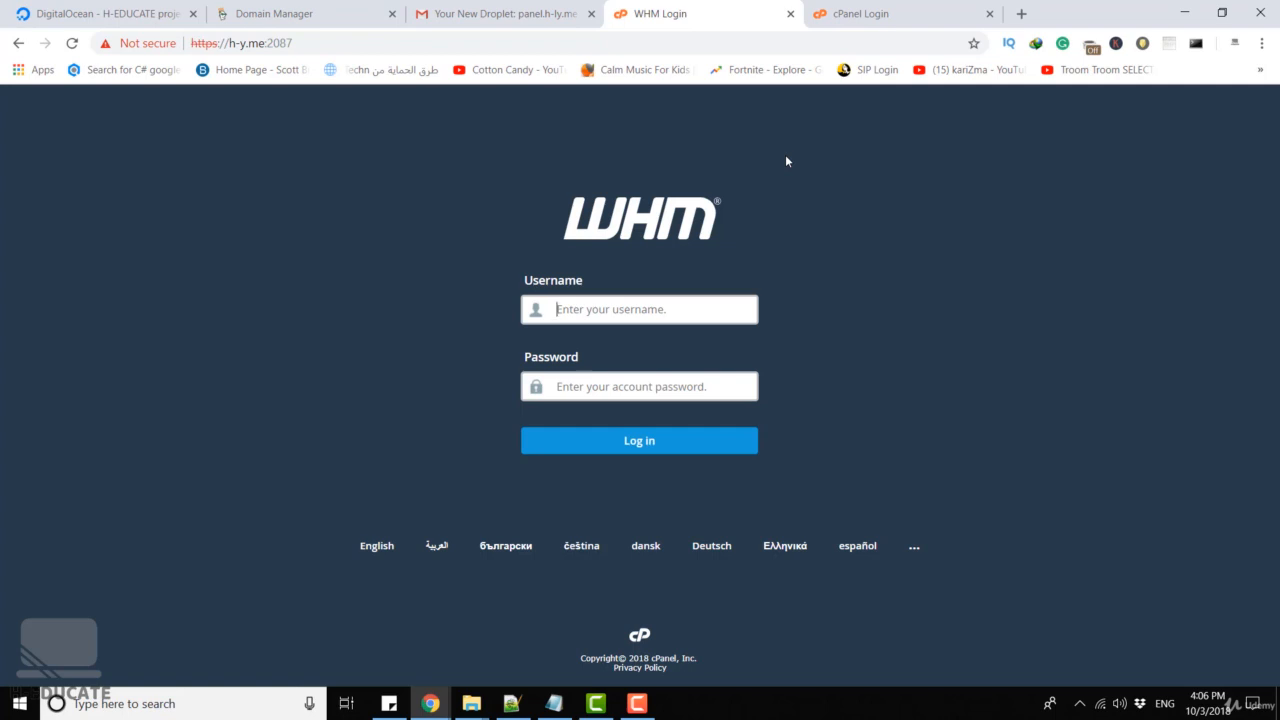
Log into WHM as root with the account password
text(root)
key(Tab)
text(********)
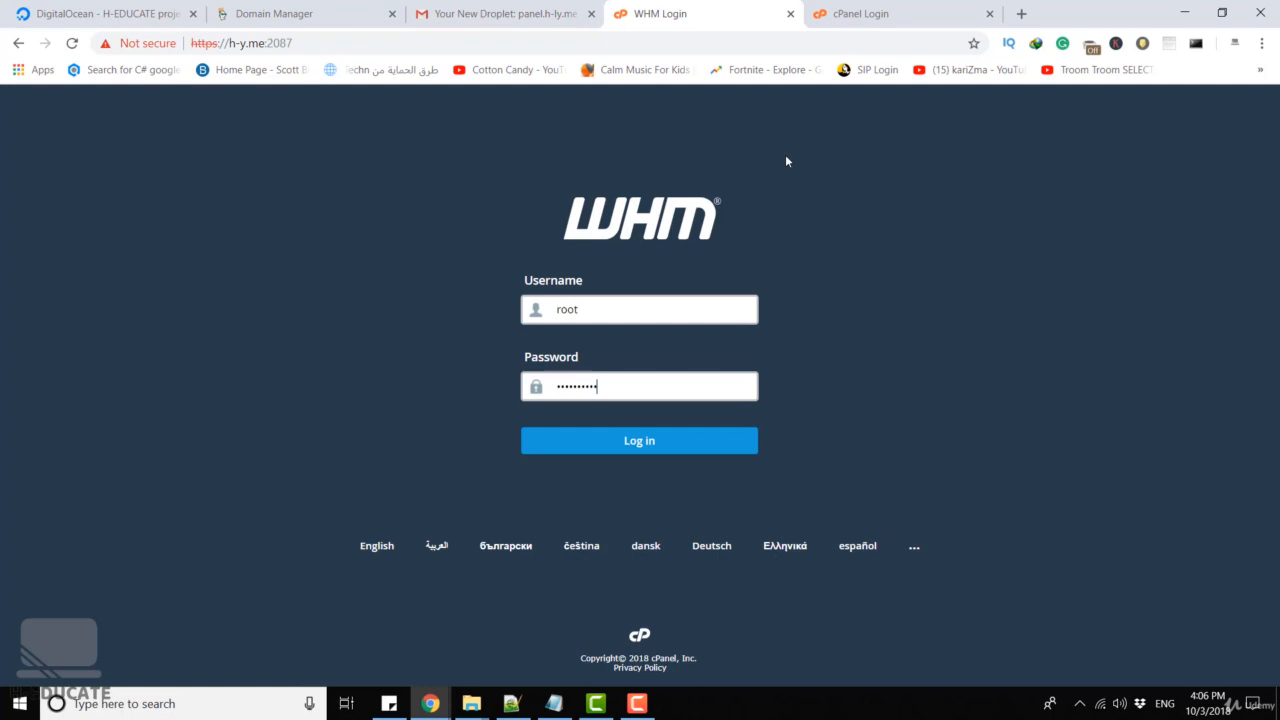
key(Return)
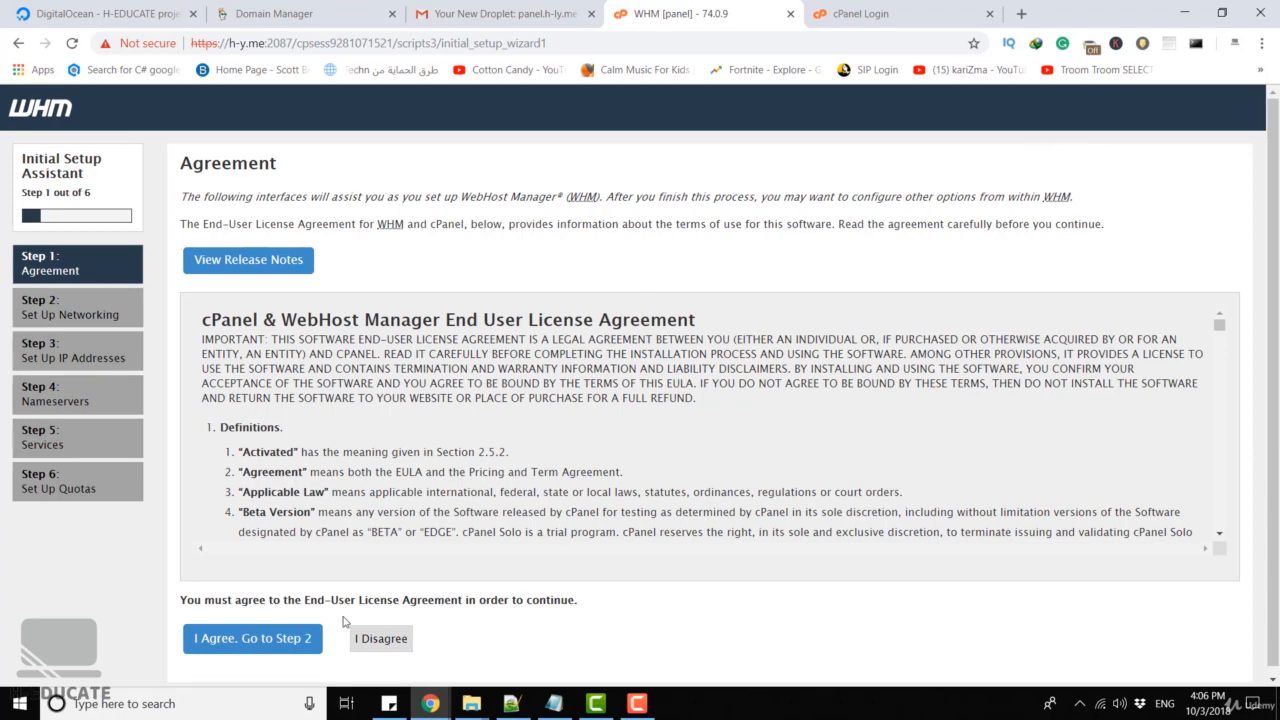
Accept the license agreement and fill in the server contact e-mail address
click(216, 637)
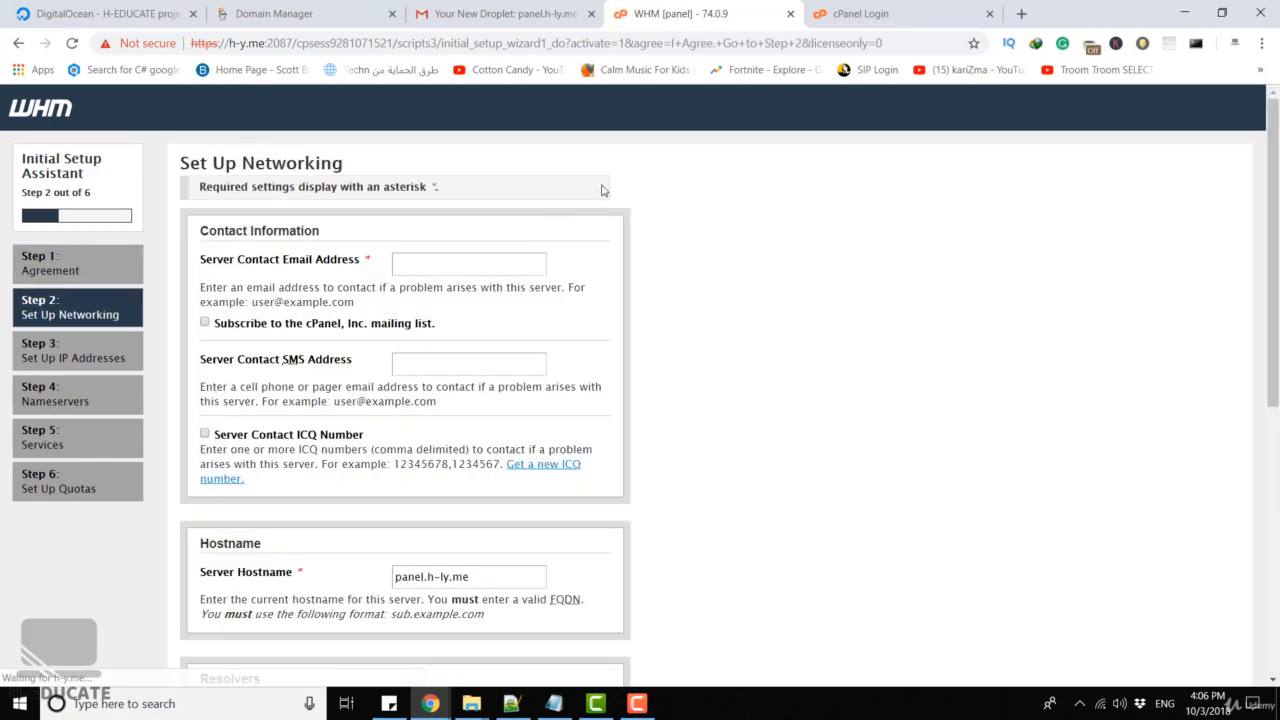
click(418, 255)
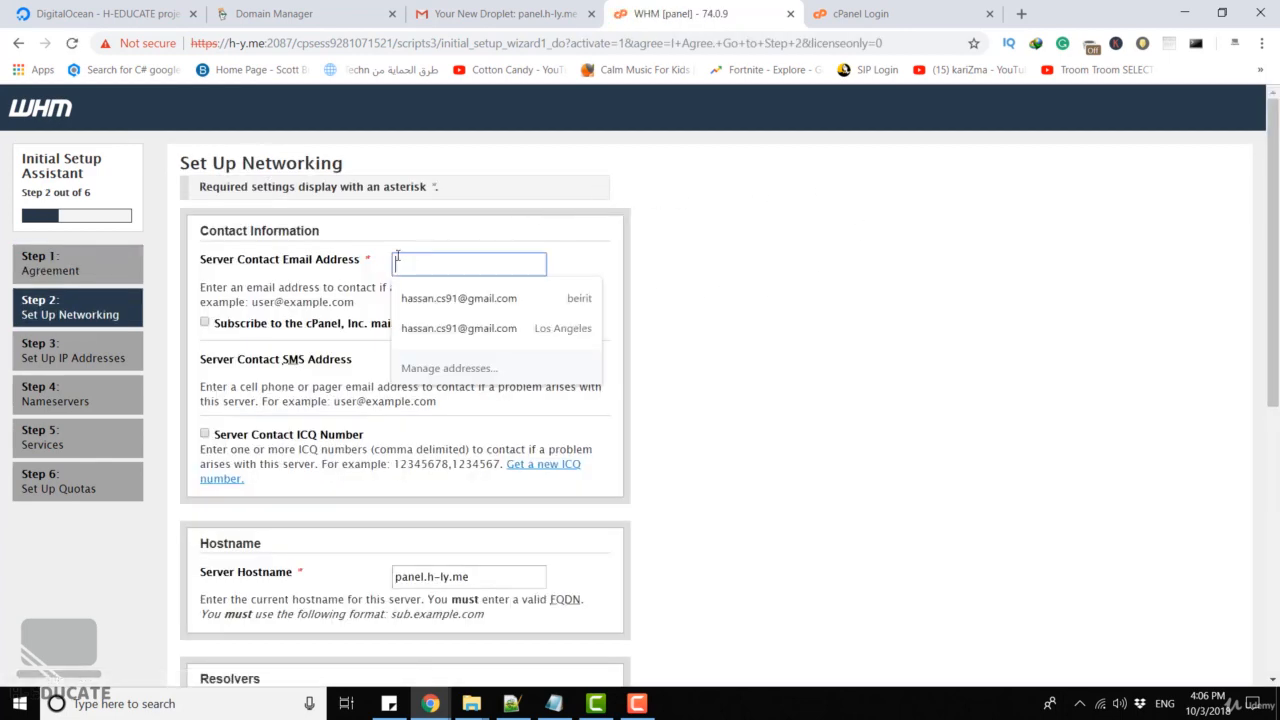
click(500, 295)
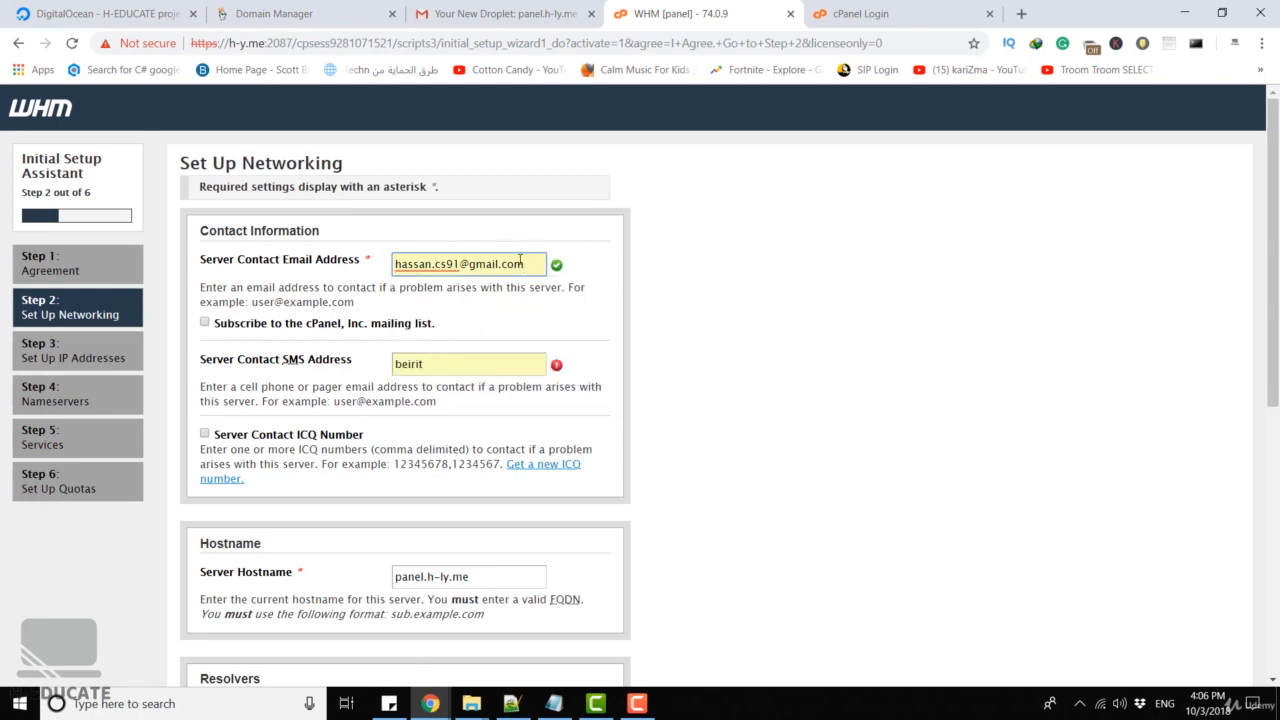
Replace the wrong SMS address value with the contact e-mail
drag(534, 263, 366, 263)
key(ctrl+c)
click(352, 370)
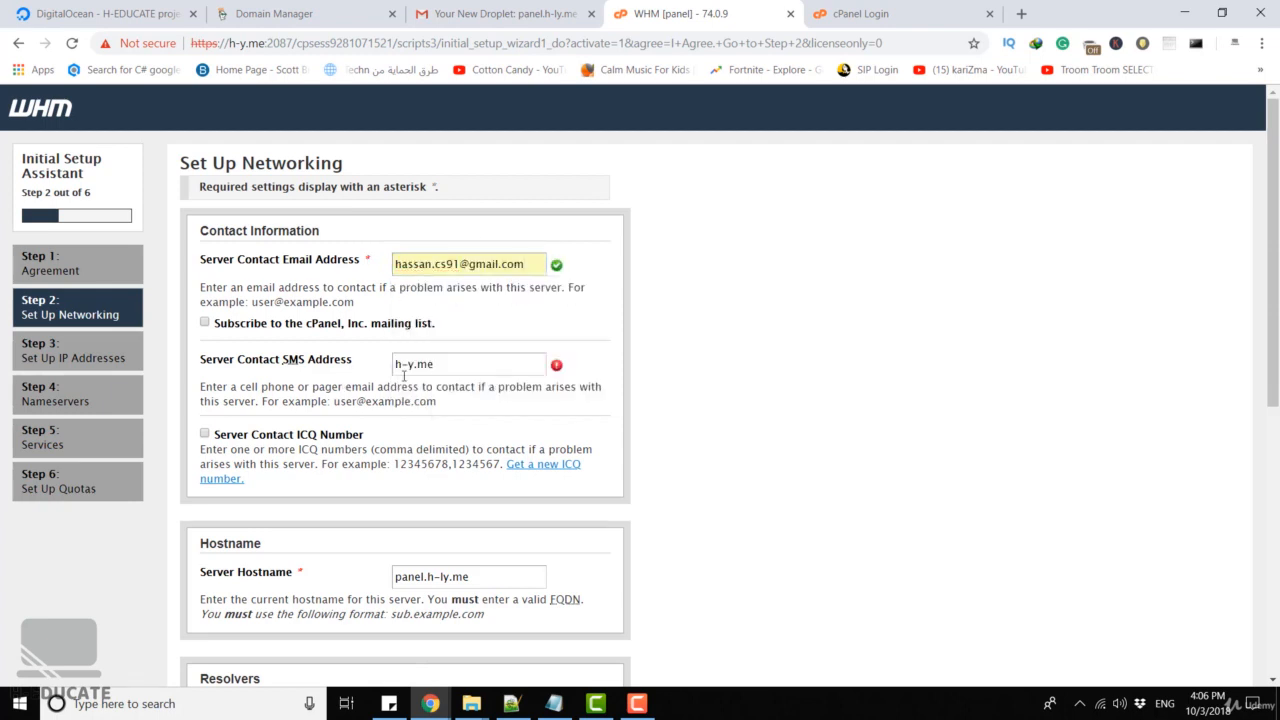
drag(463, 366, 345, 367)
text(h-y.me)
drag(460, 365, 349, 359)
key(ctrl+v)
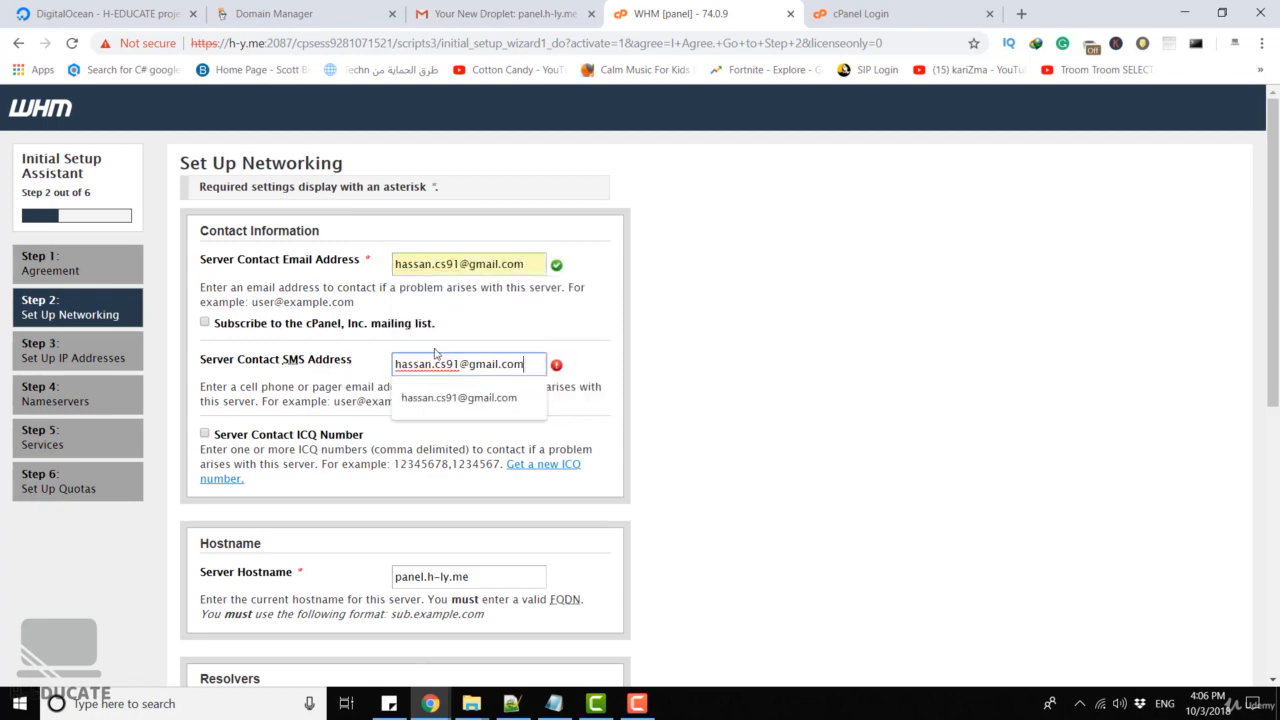
click(587, 330)
Save networking with resolvers 67.207.67.3 and 67.207.67.2 and continue to IP Addresses
scroll(645, 309, down, 3)
scroll(633, 315, down, 2)
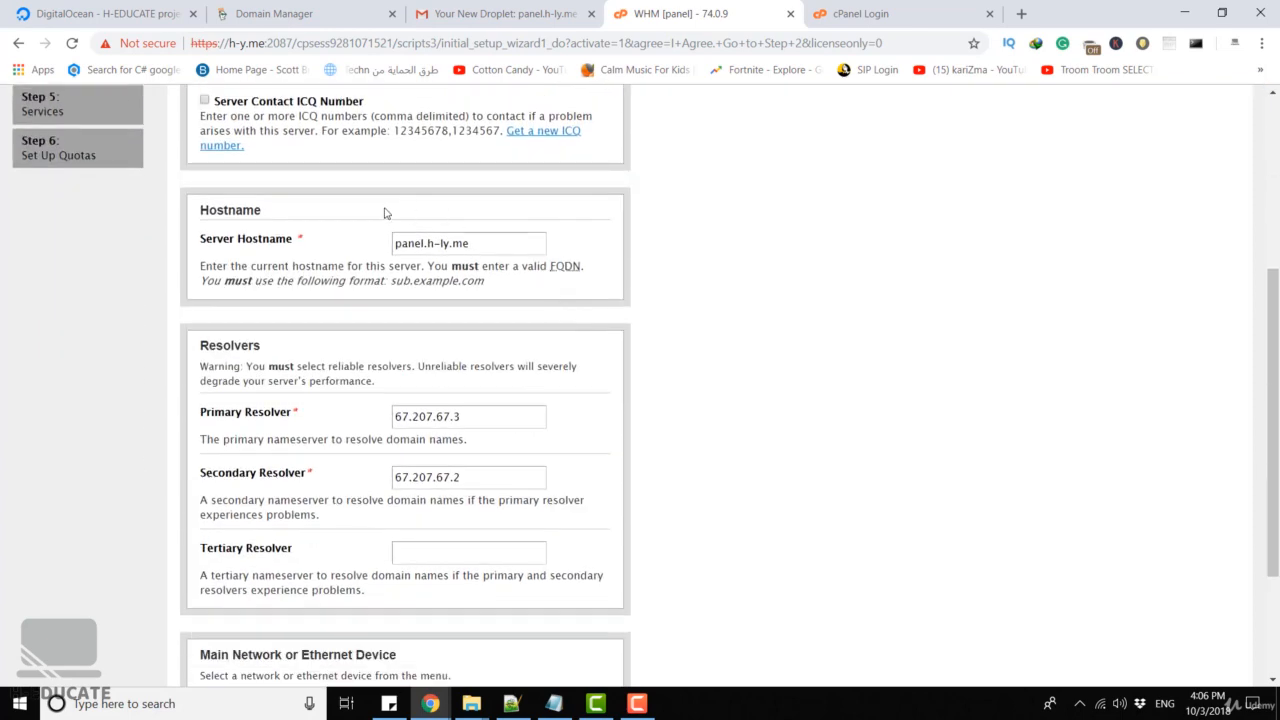
scroll(540, 272, down, 2)
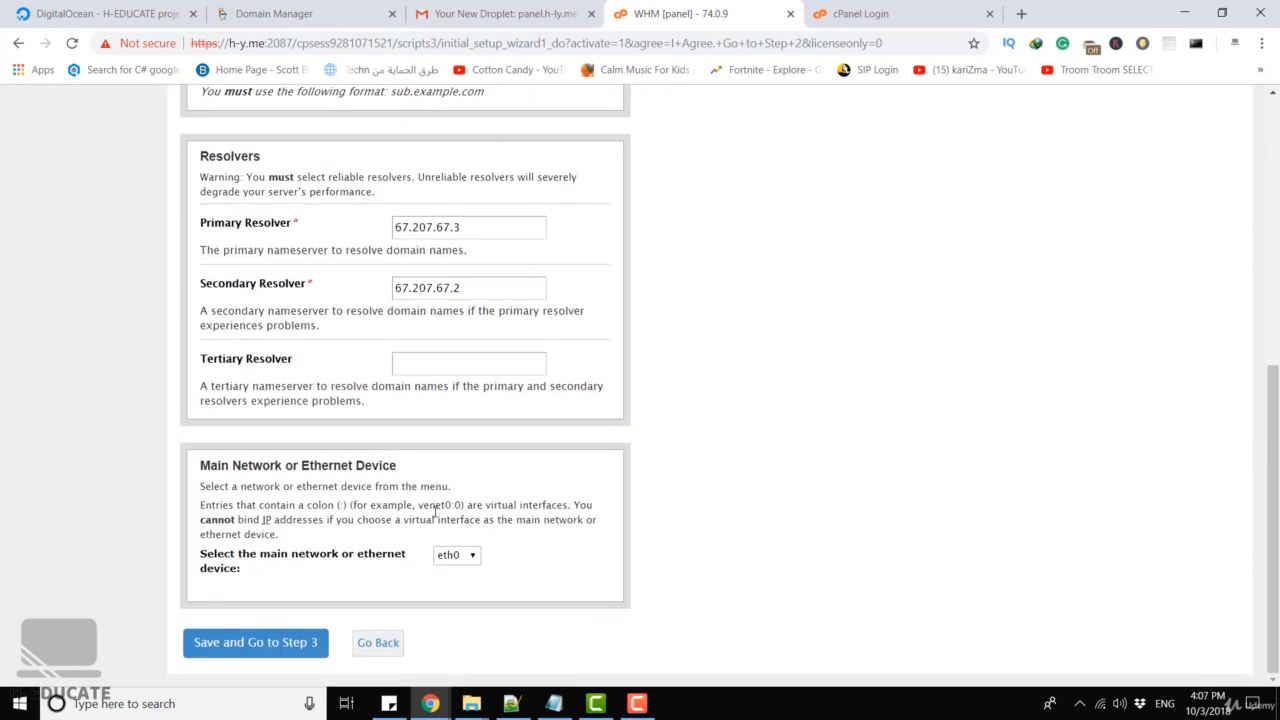
click(242, 642)
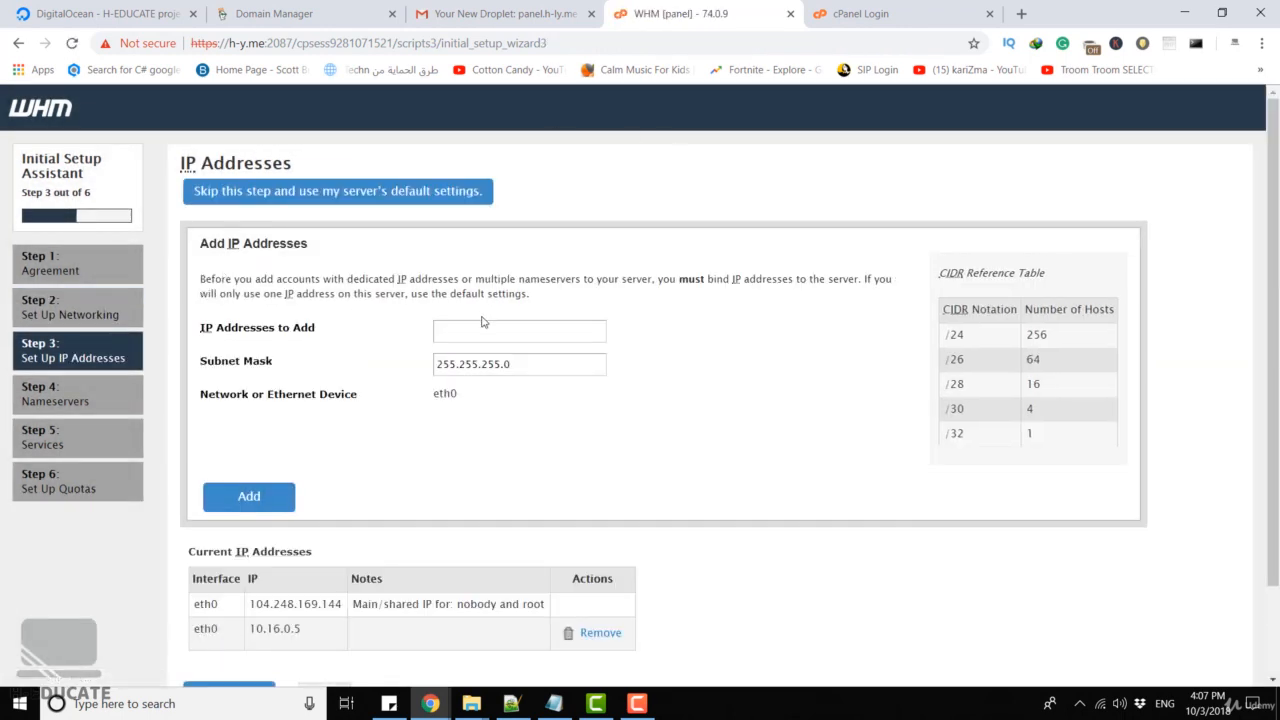
Keep the current IP addresses, then save BIND with nameservers ns1.h-ly.me and ns2.h-ly.me
scroll(731, 537, down, 1)
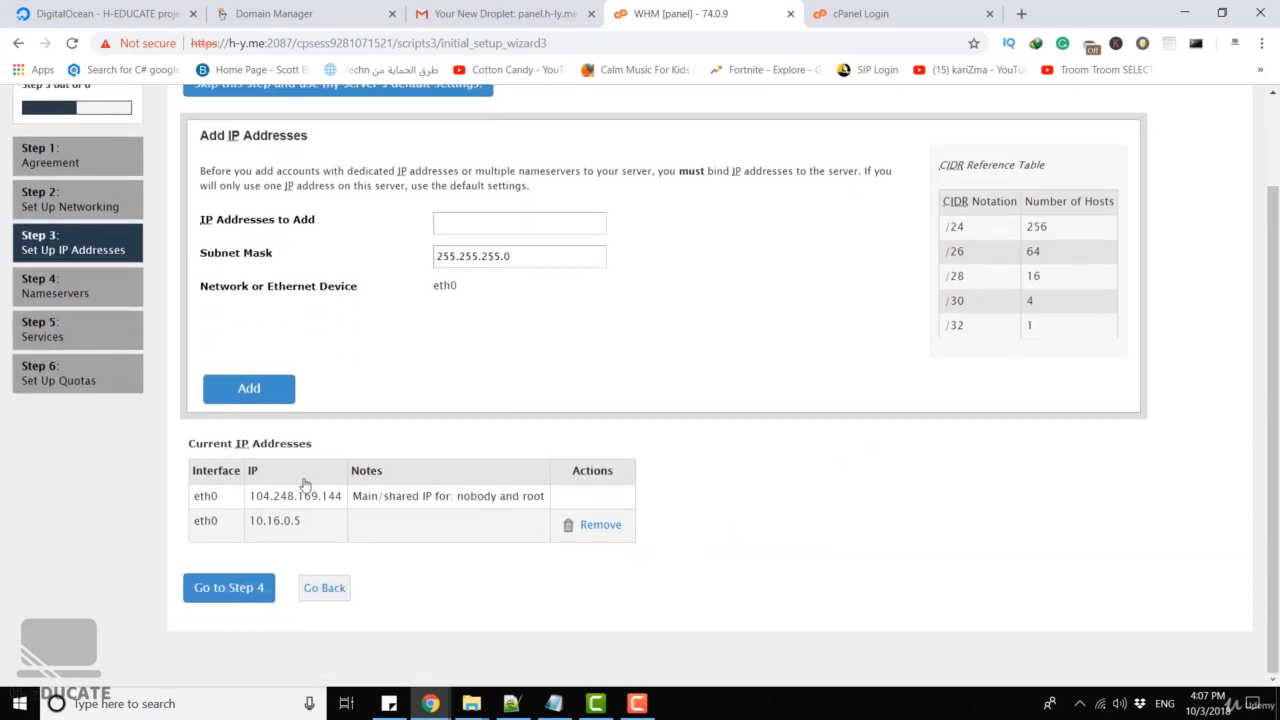
click(228, 589)
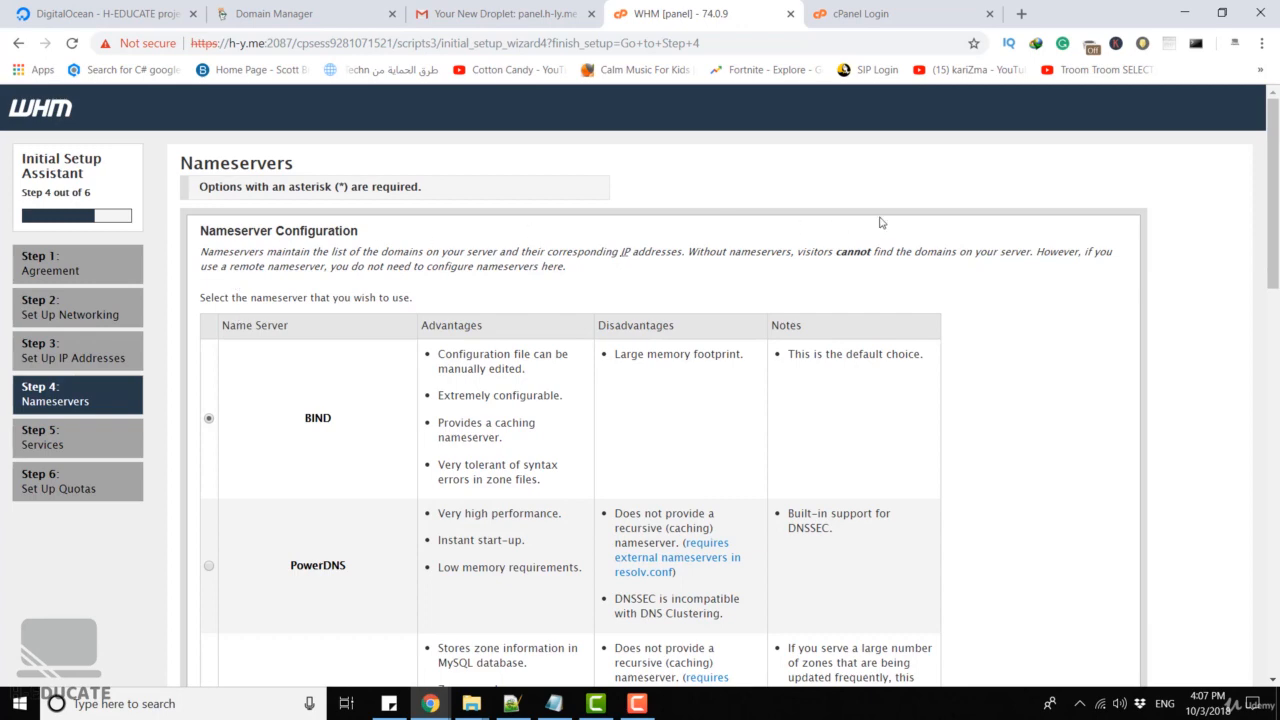
scroll(878, 221, down, 3)
scroll(808, 220, up, 2)
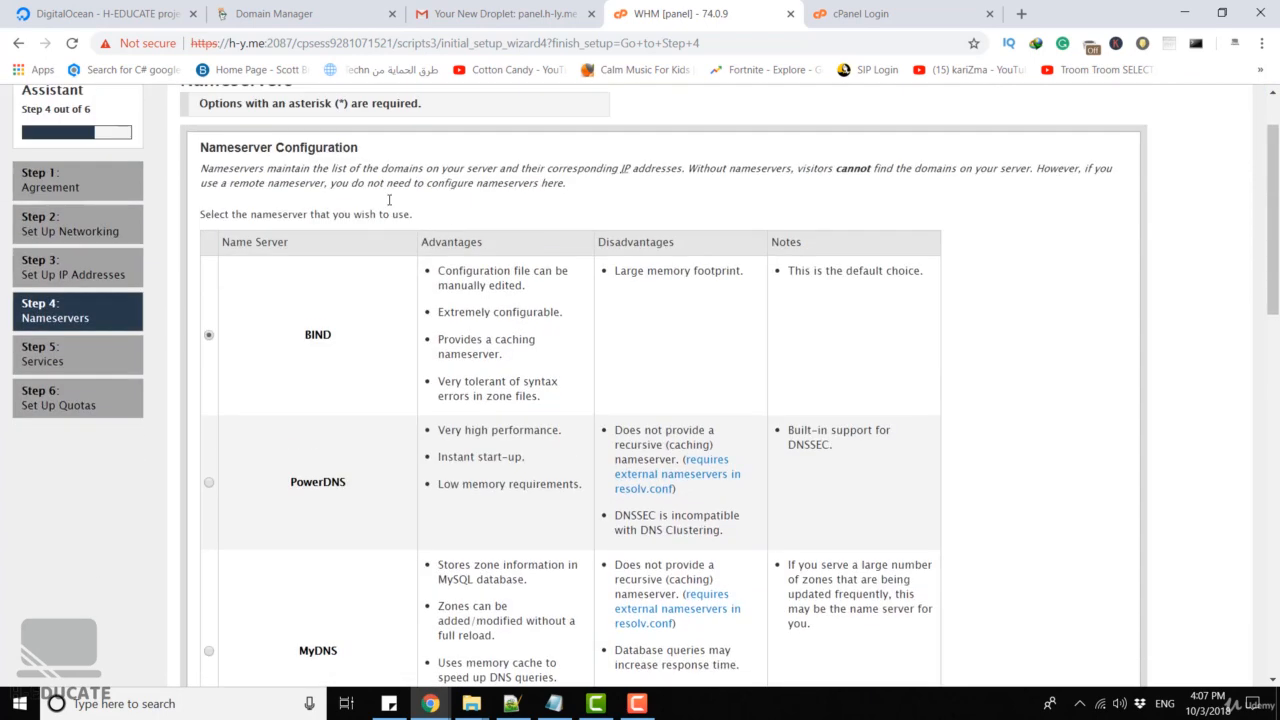
scroll(652, 207, down, 2)
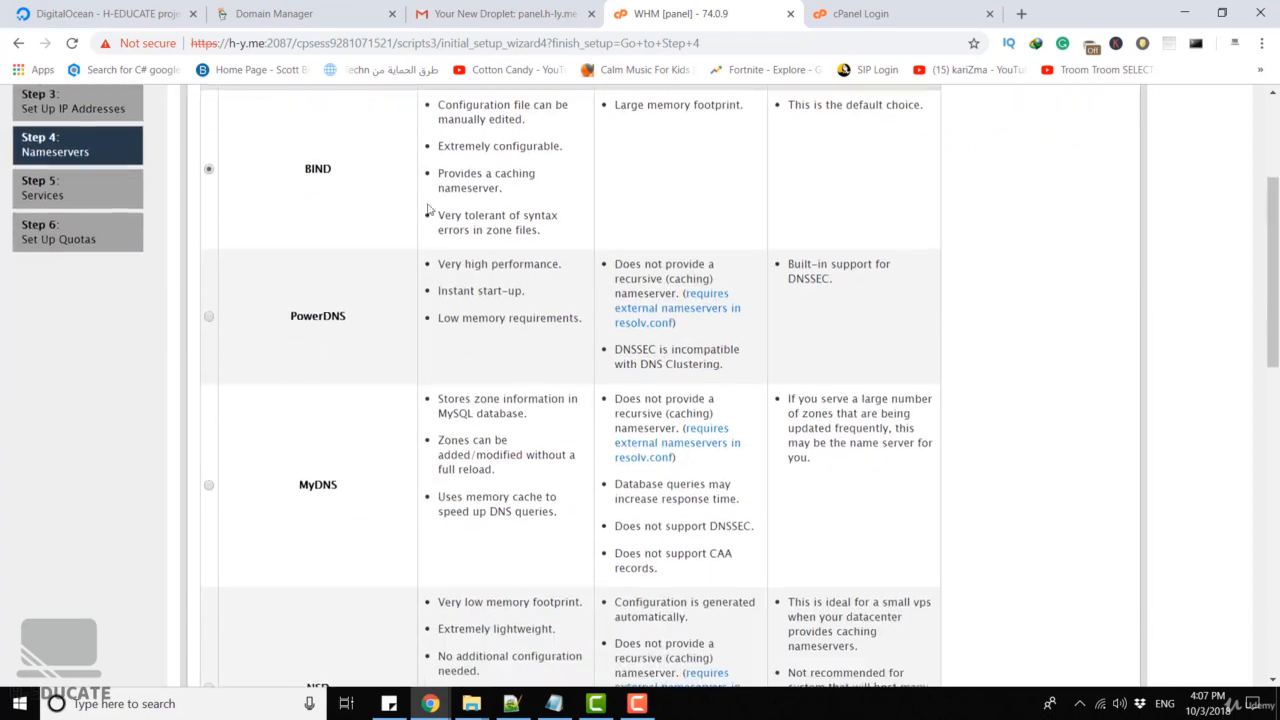
scroll(337, 451, down, 3)
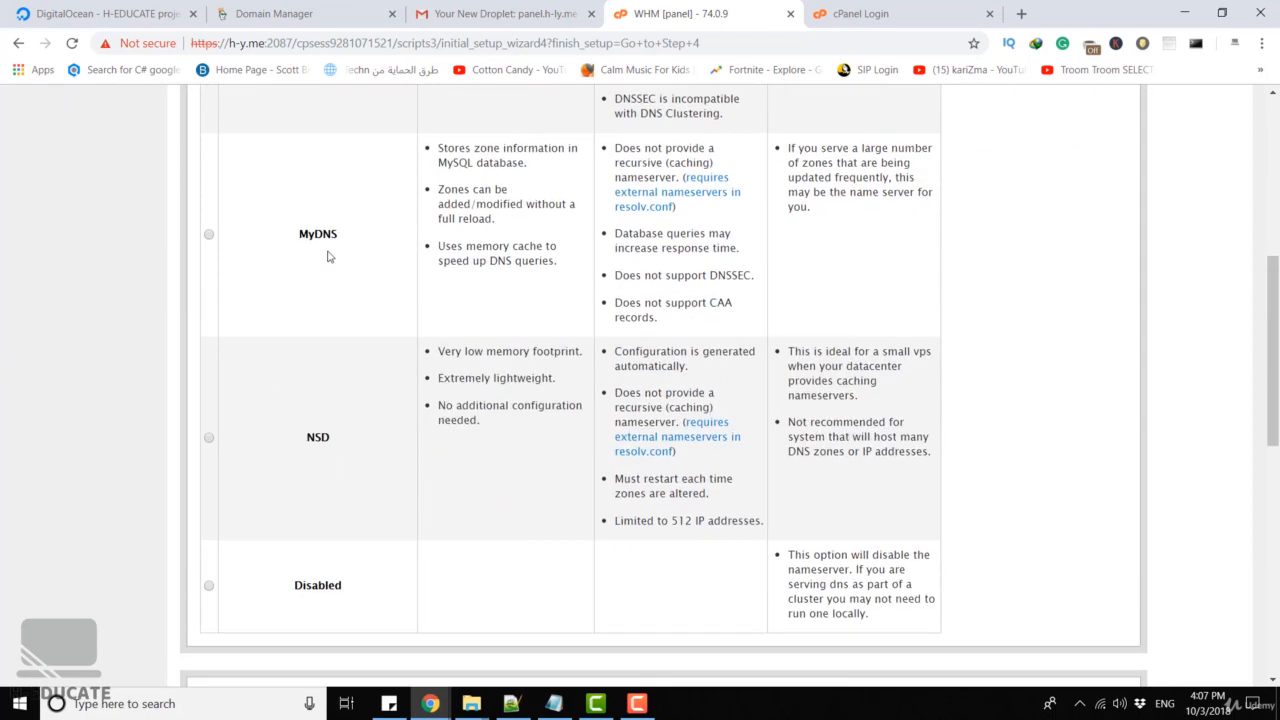
scroll(327, 257, up, 3)
scroll(449, 306, down, 2)
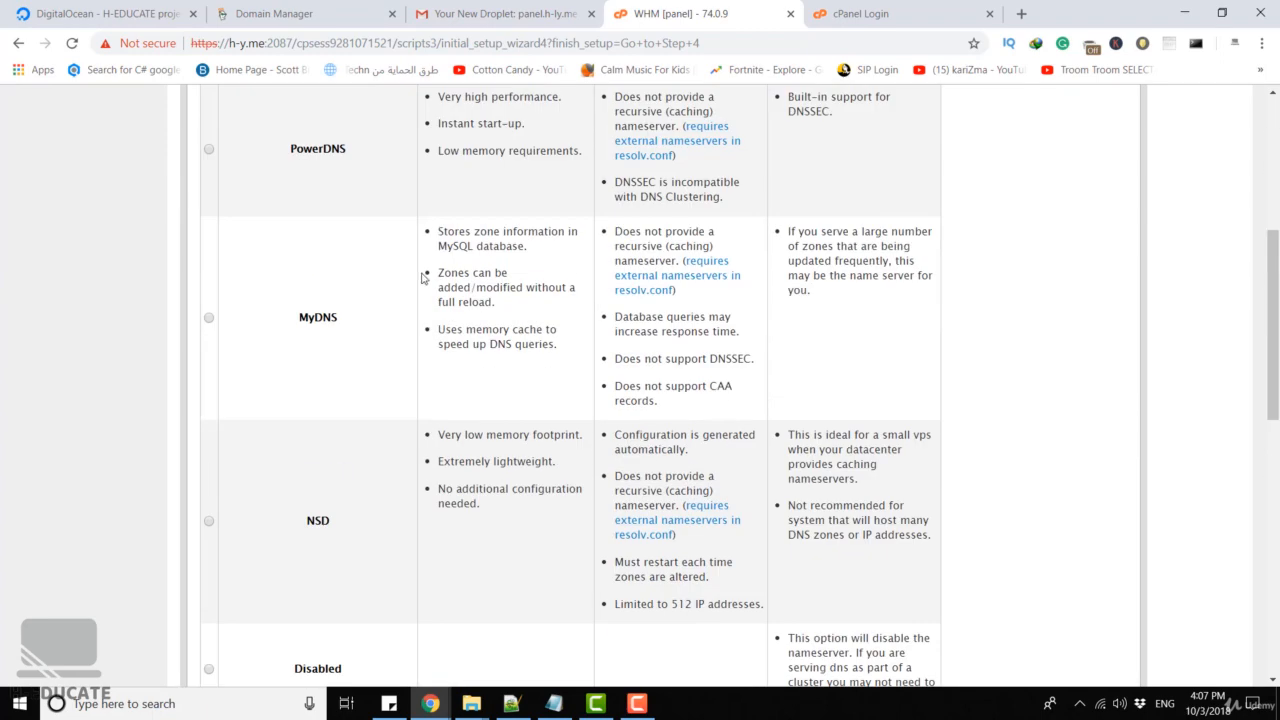
scroll(422, 278, up, 3)
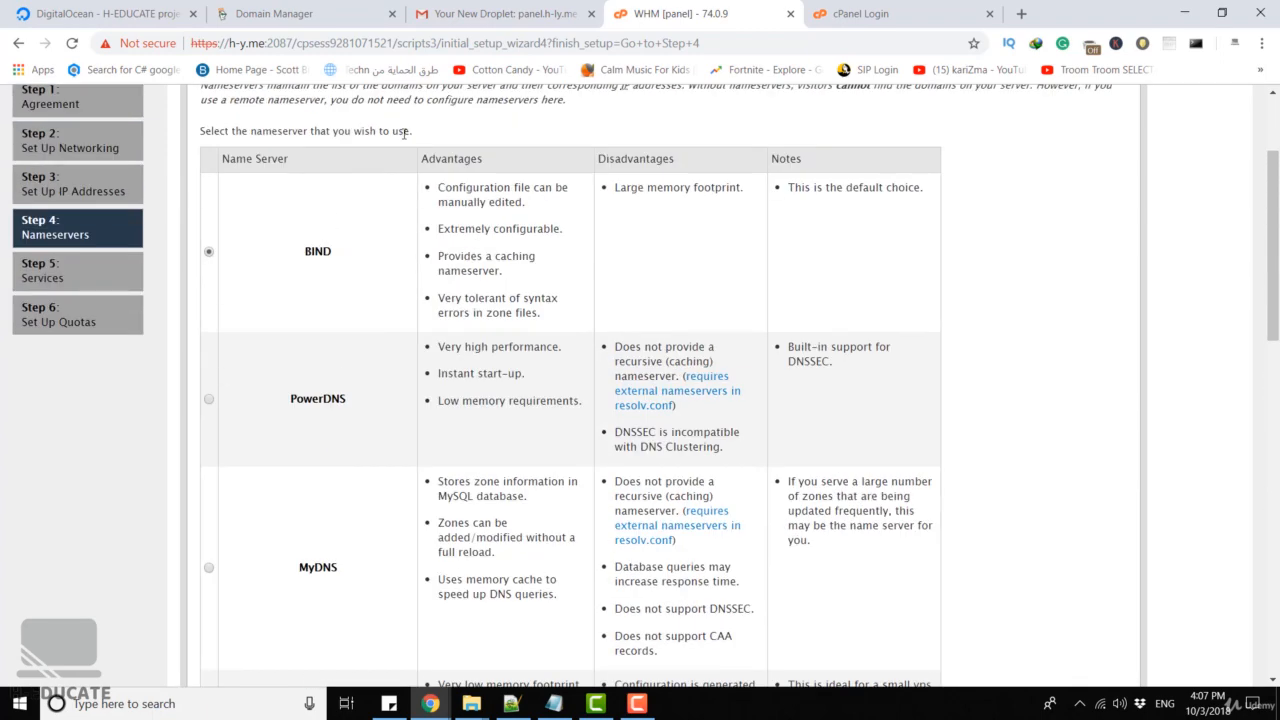
scroll(507, 176, down, 15)
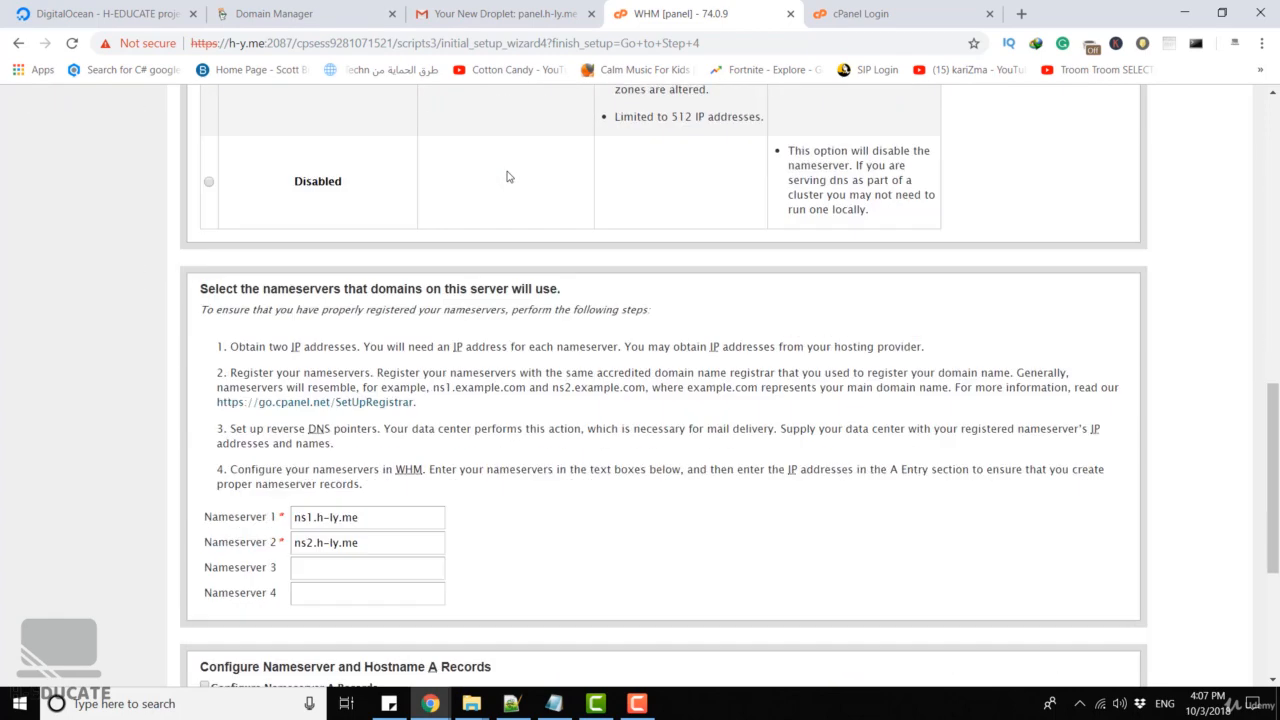
click(296, 646)
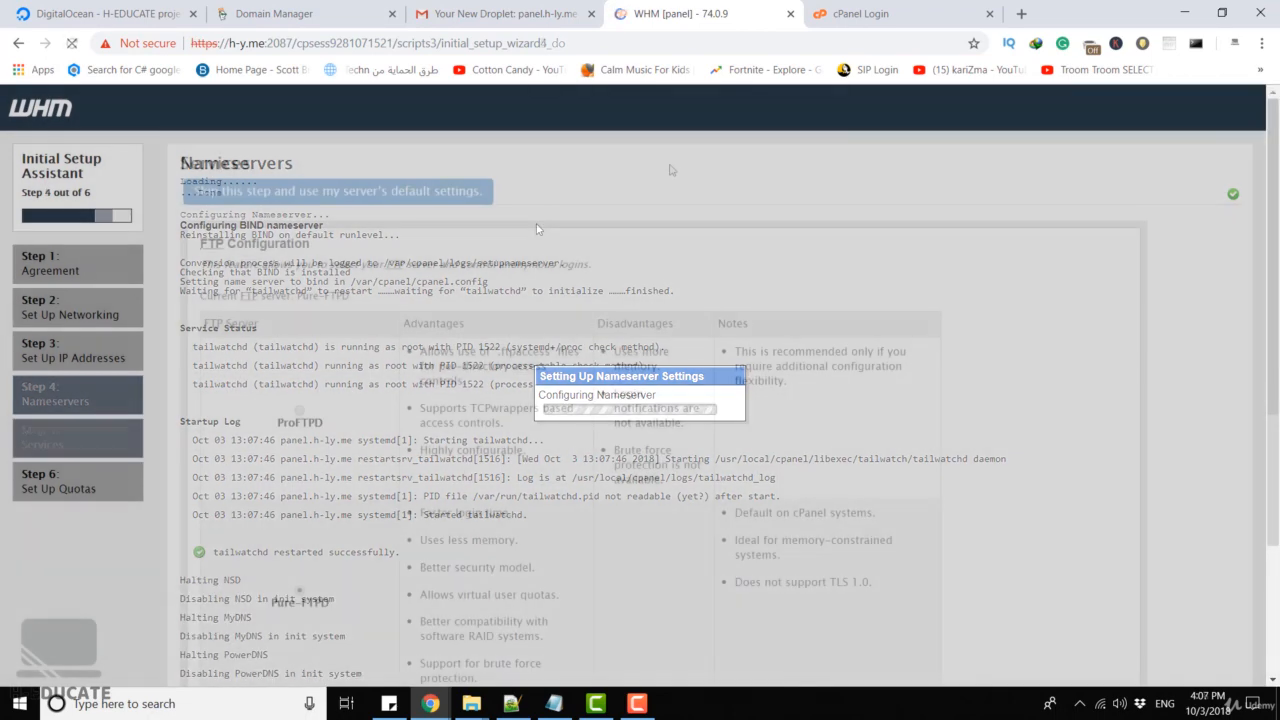
Keep Pure-FTPD and cPHulk, enable filesystem quotas, finish the wizard and enter WHM
scroll(671, 170, down, 3)
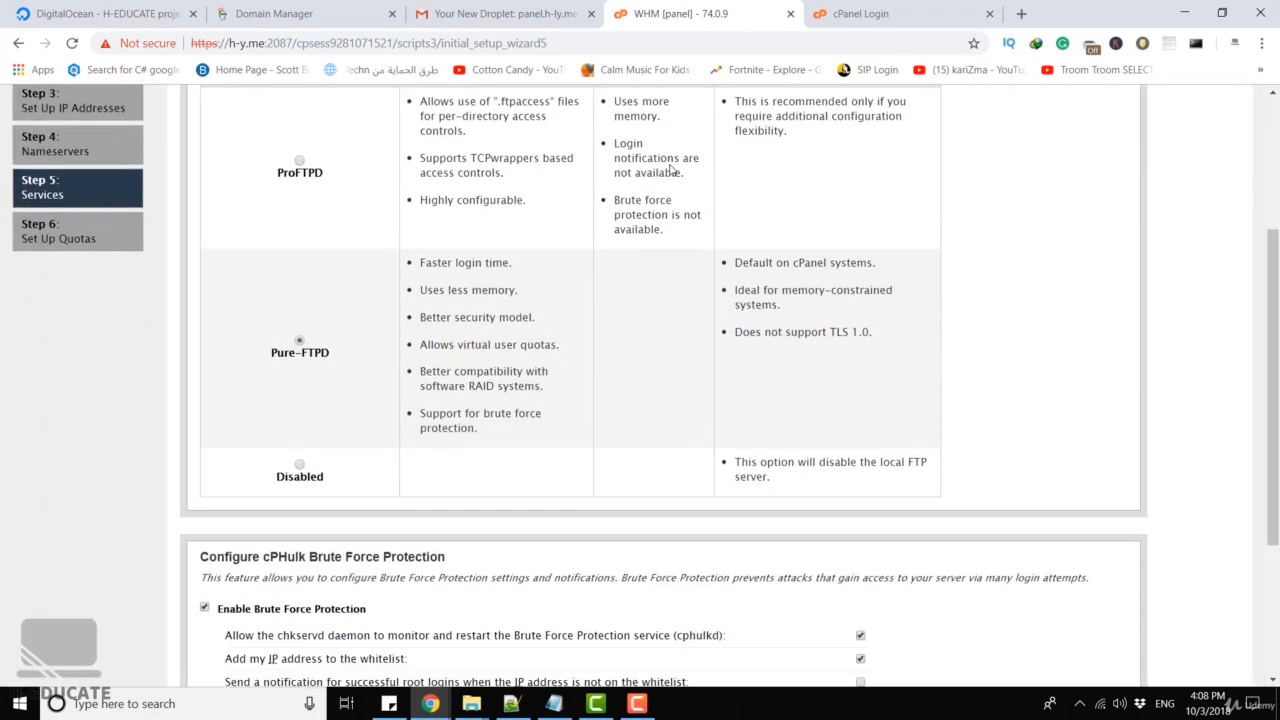
scroll(745, 172, up, 2)
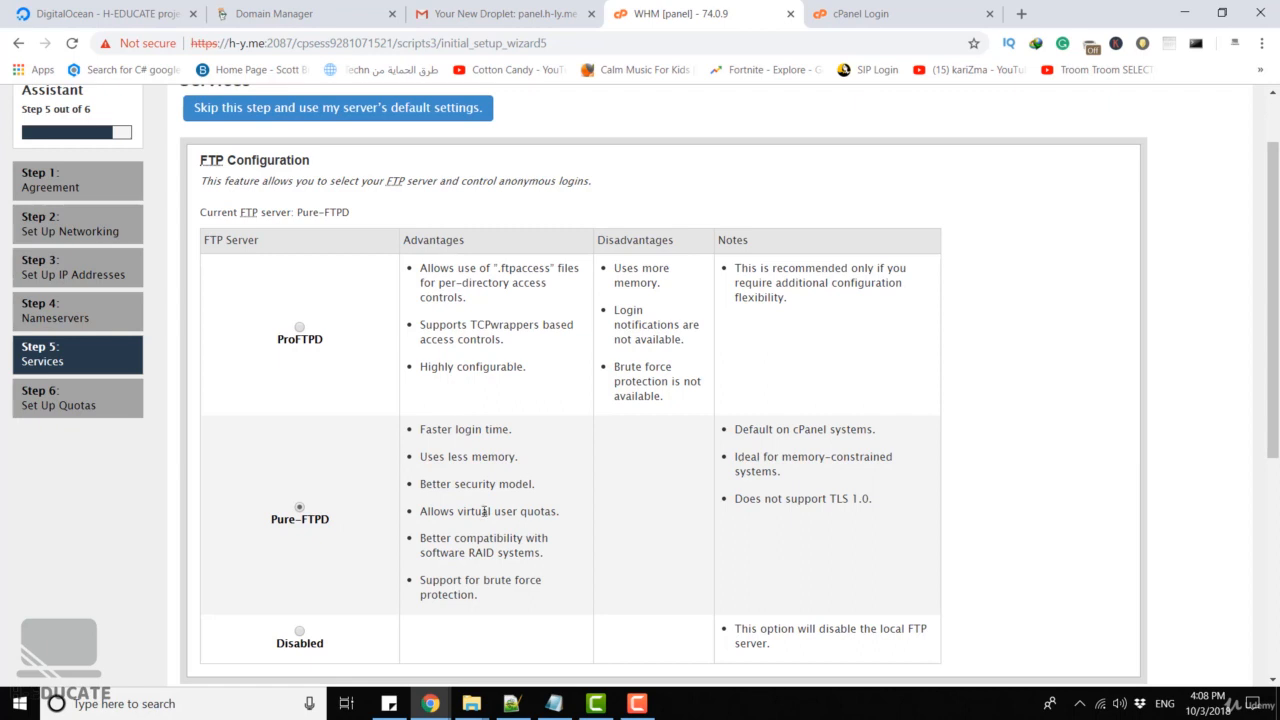
scroll(482, 252, down, 2)
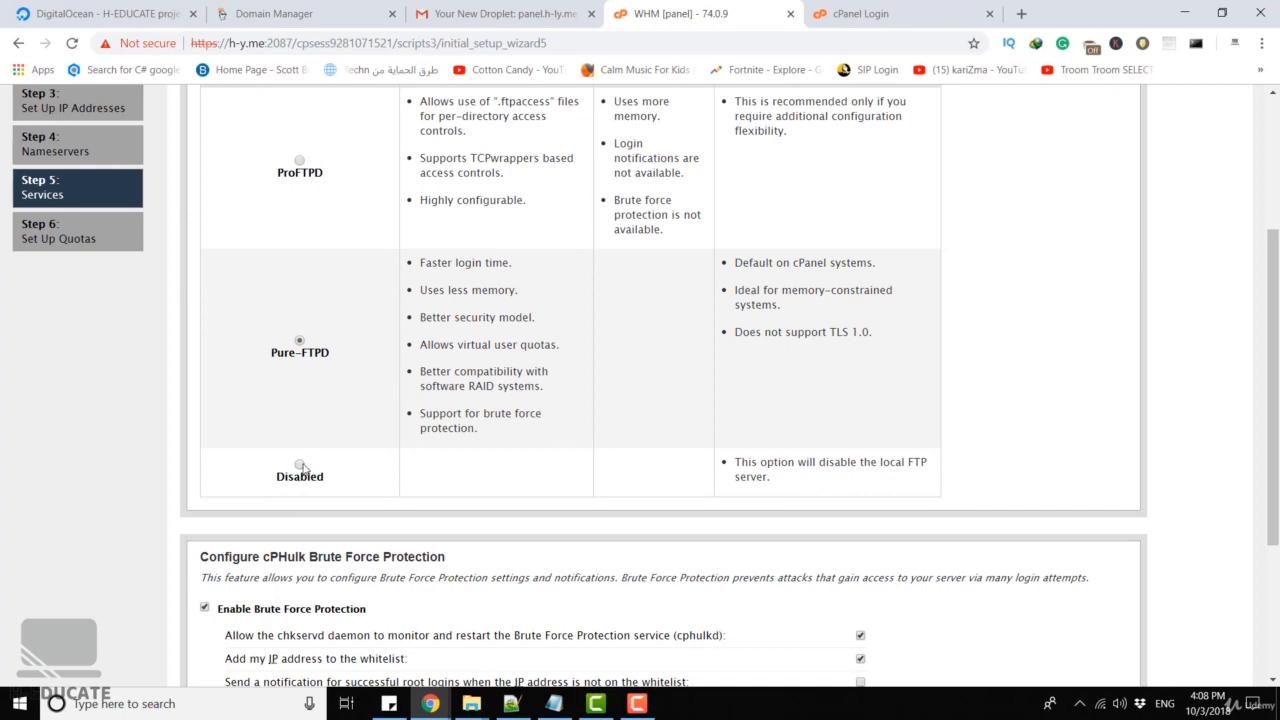
scroll(560, 250, down, 3)
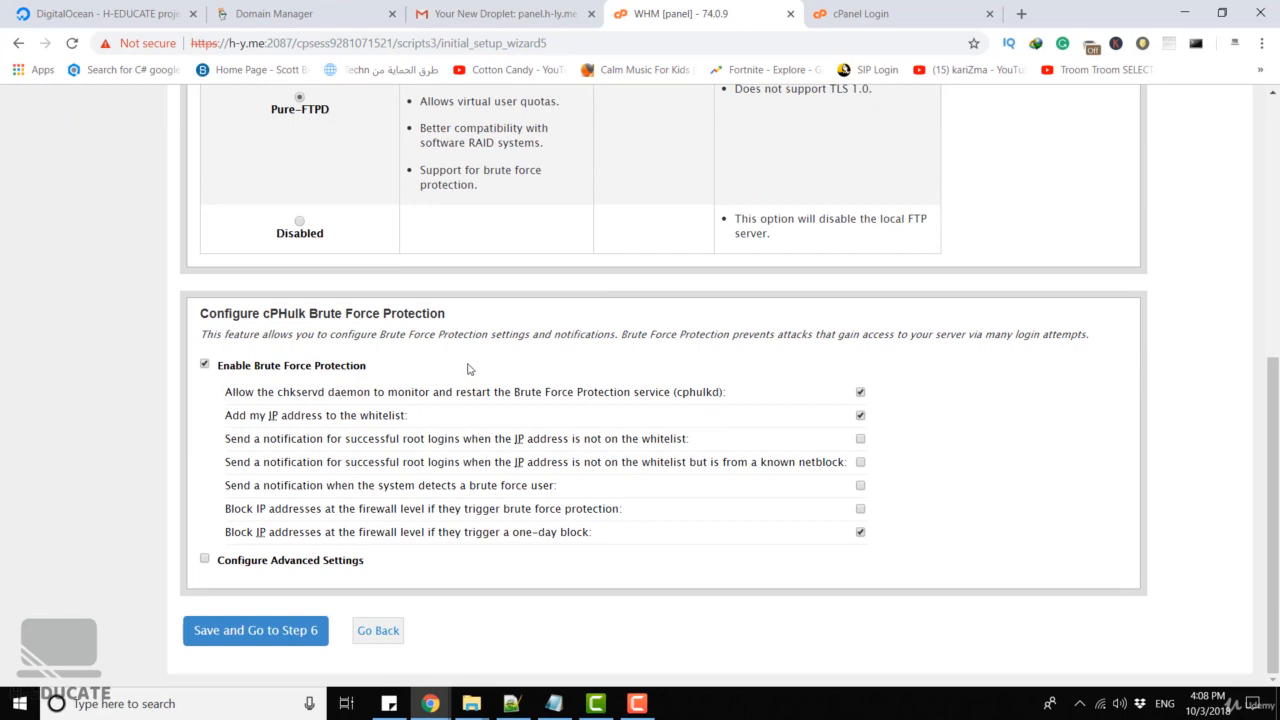
click(260, 640)
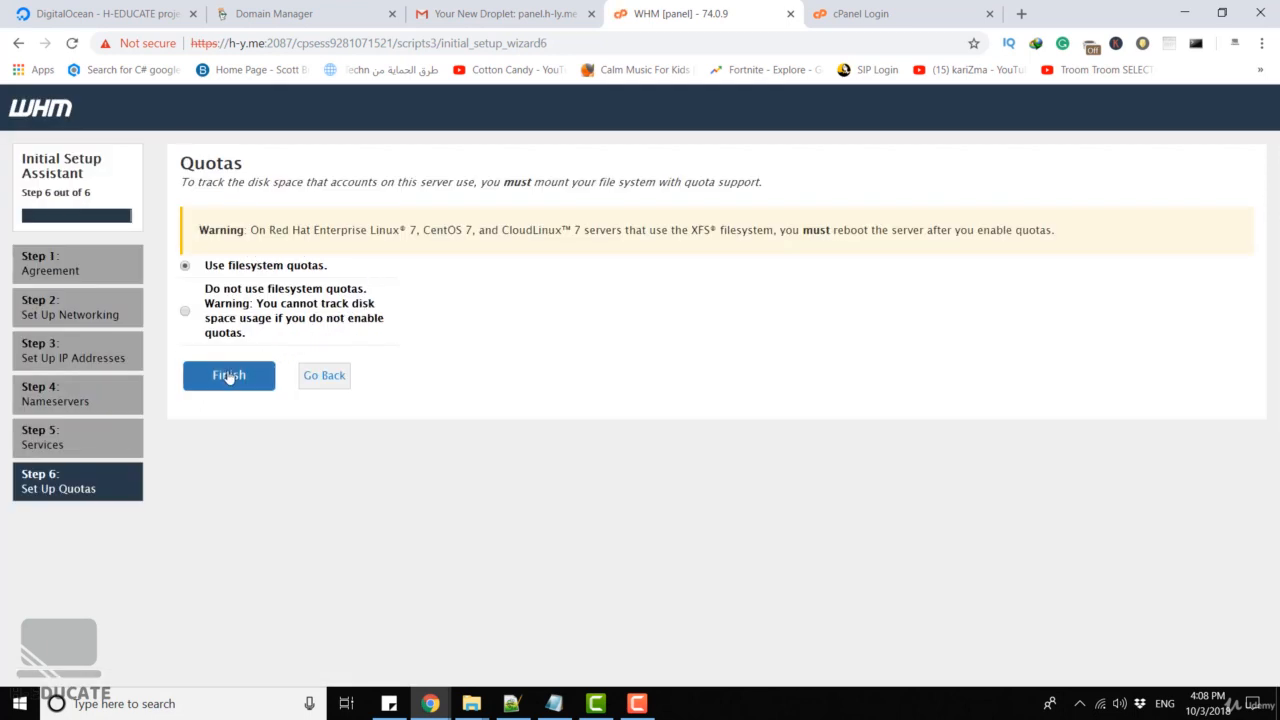
click(229, 377)
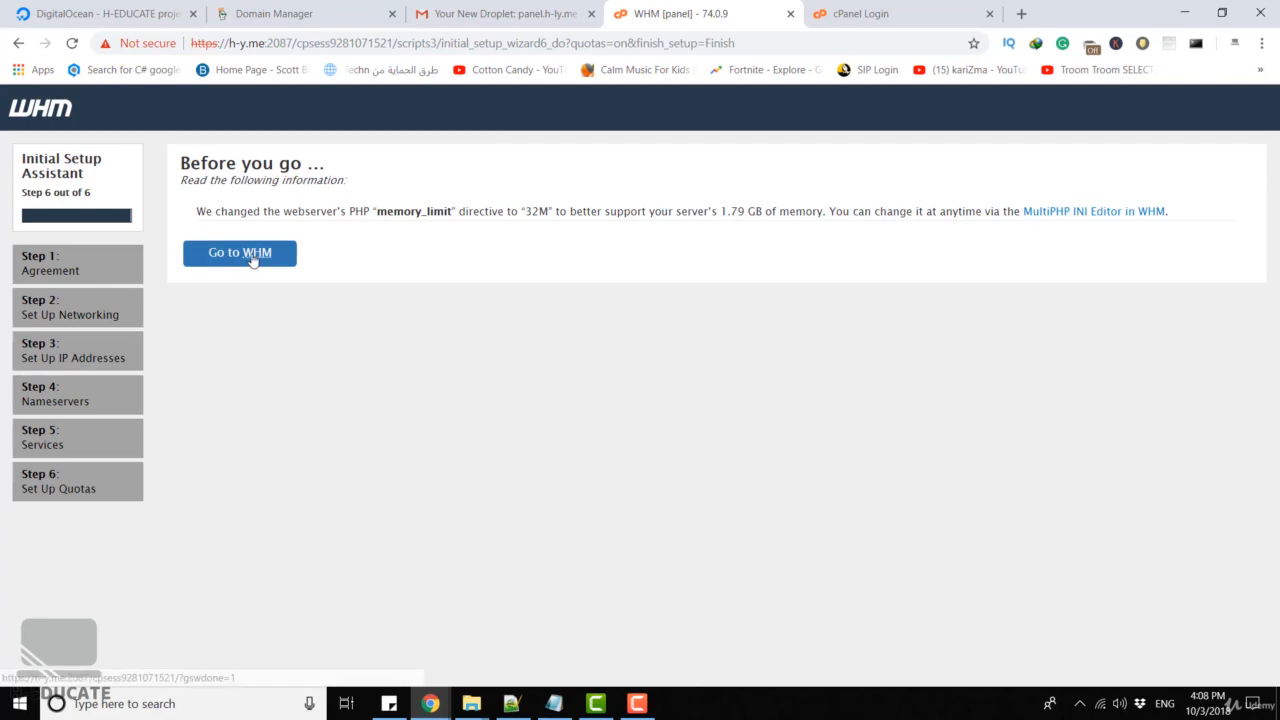
click(252, 257)
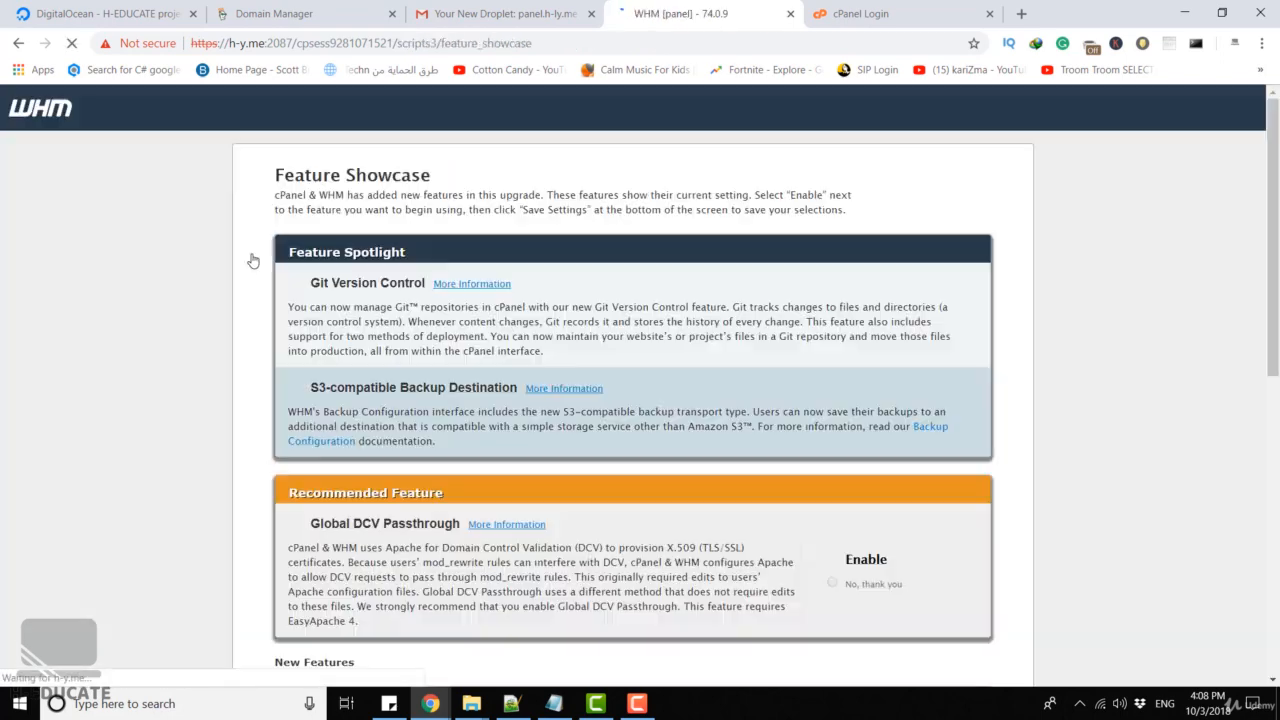
Save the Feature Showcase new-feature selections
scroll(500, 240, down, 6)
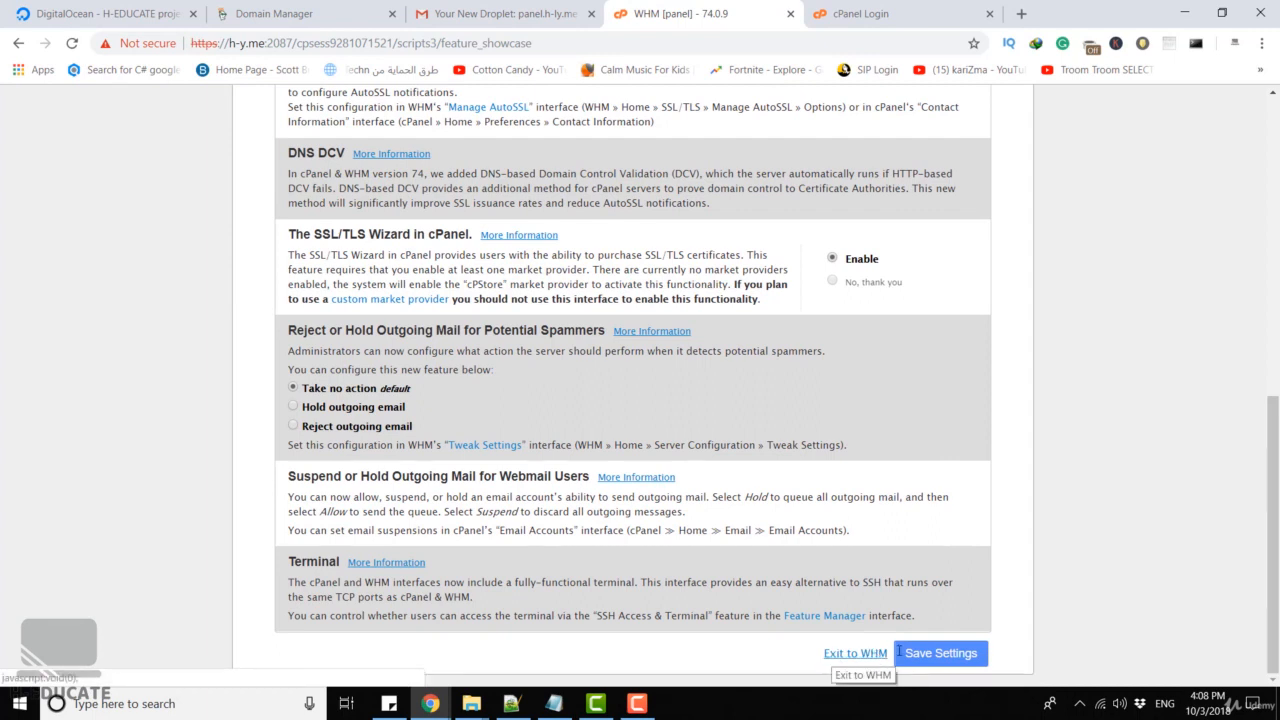
click(940, 652)
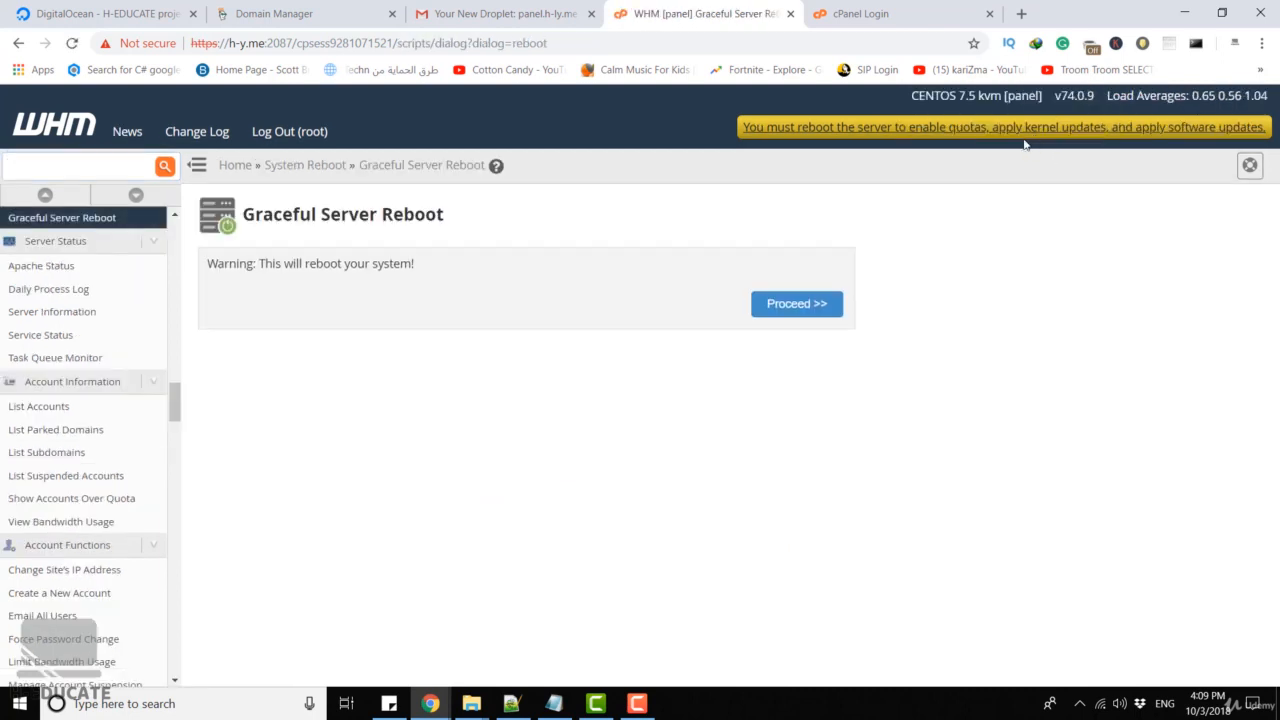
click(778, 311)
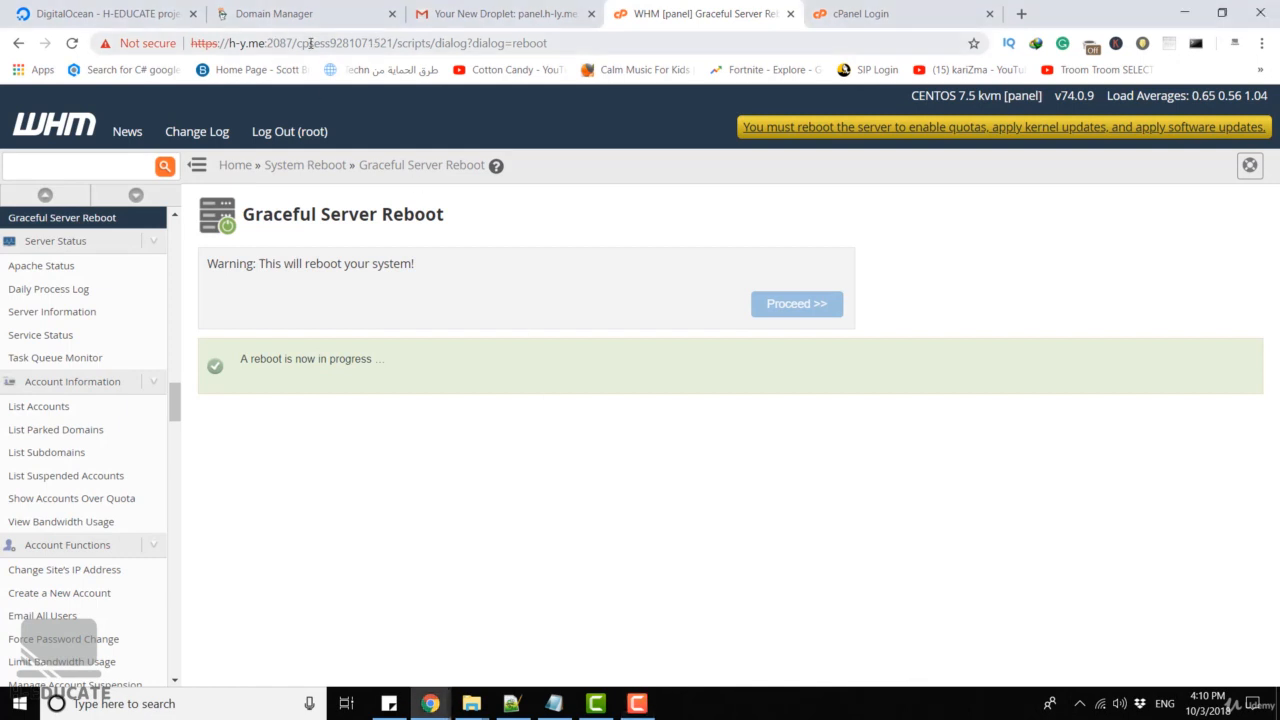
drag(297, 43, 728, 42)
key(BackSpace)
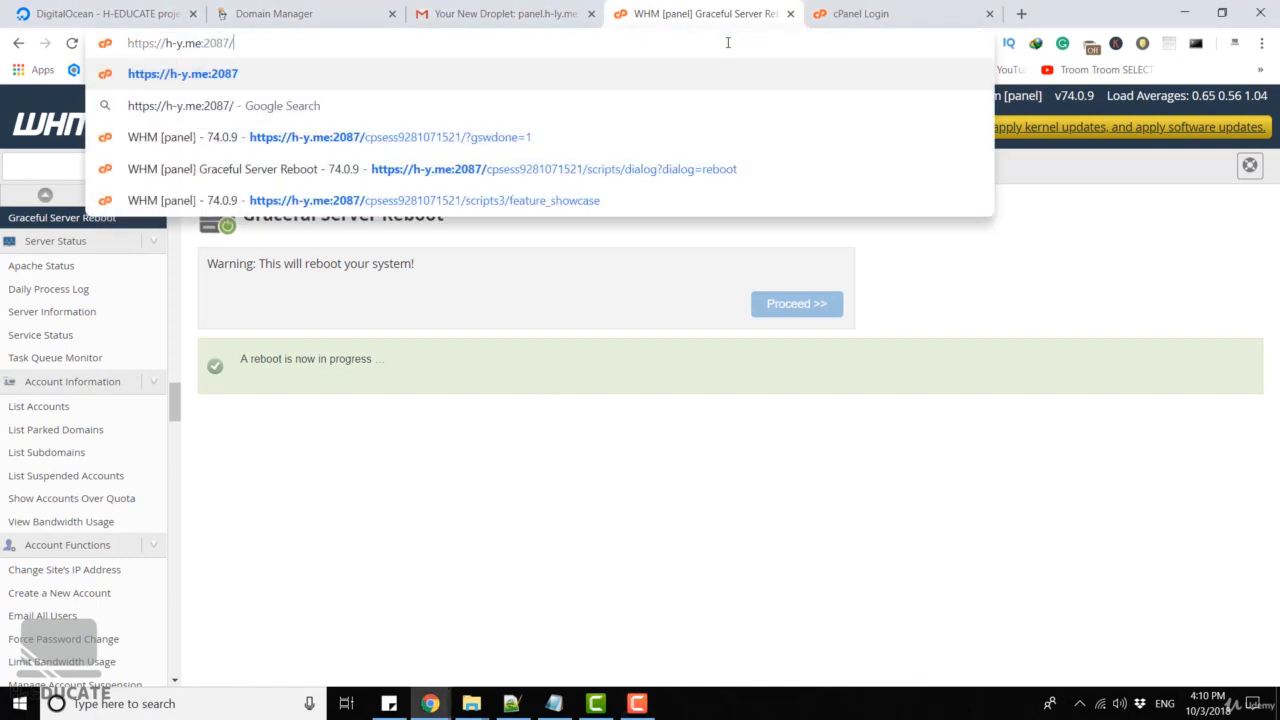
key(Return)
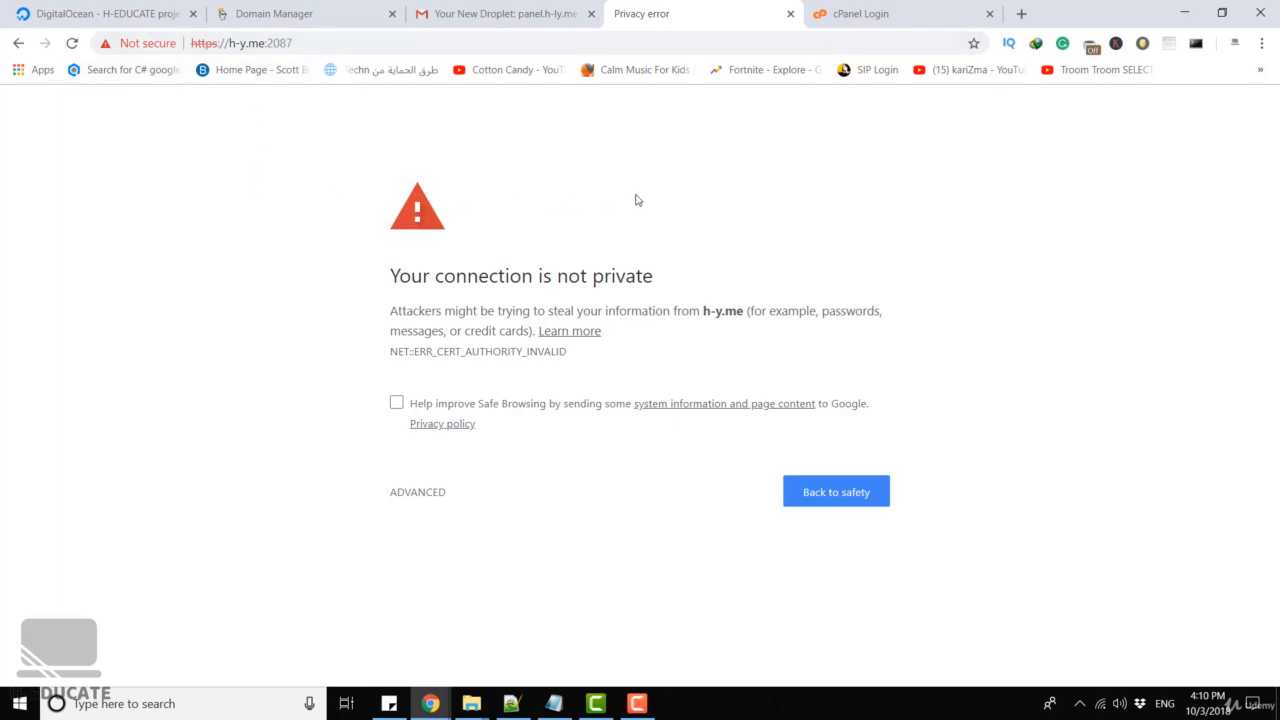
click(420, 496)
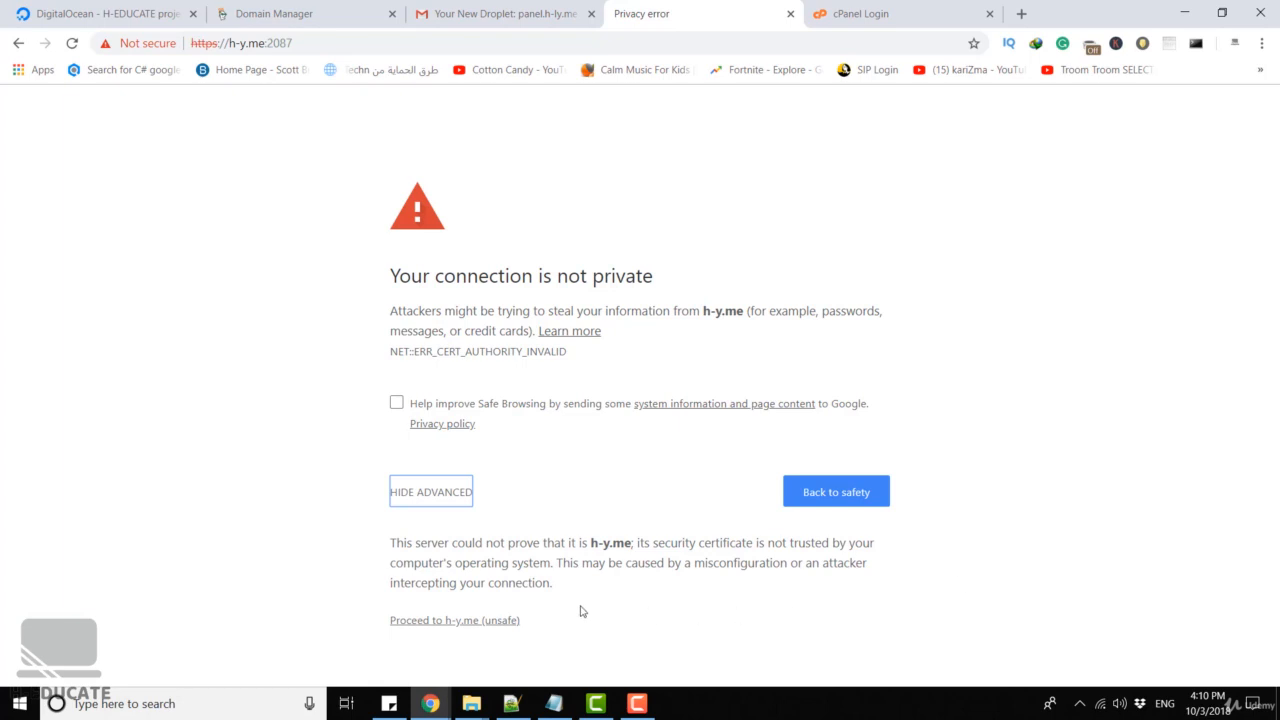
click(432, 620)
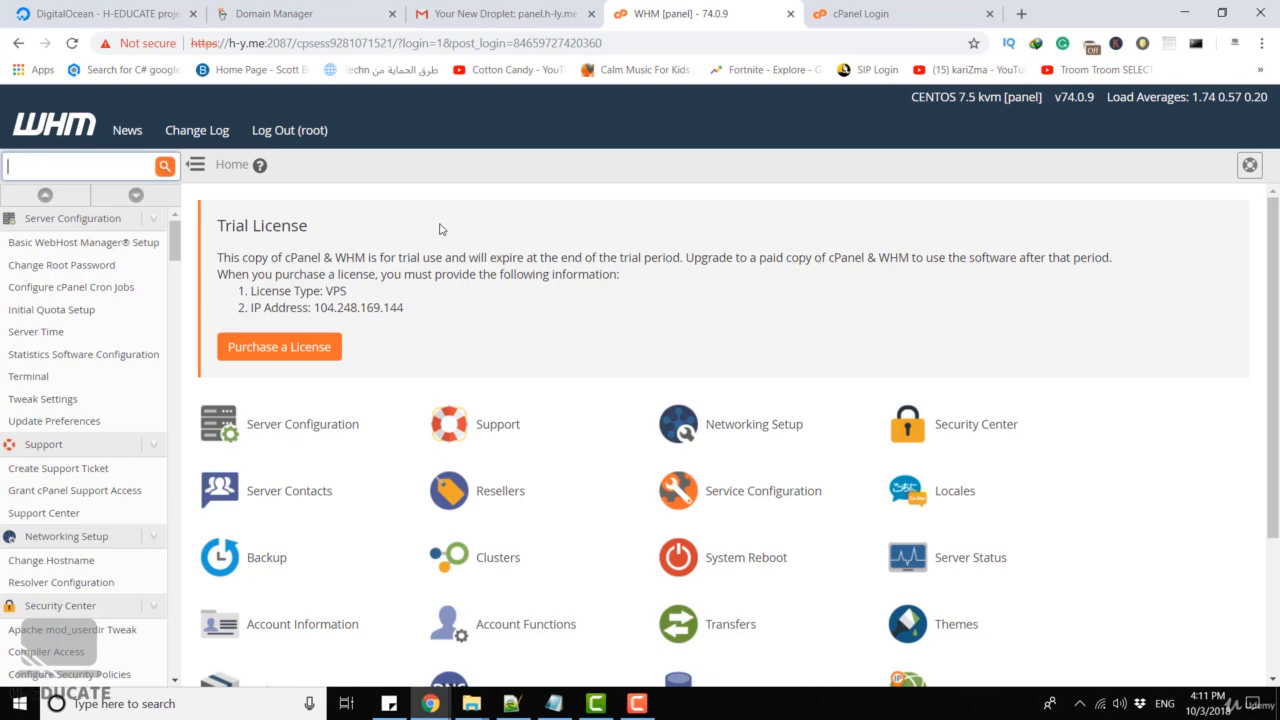
Search WHM for 'account' and open the Create a New Account form
click(855, 13)
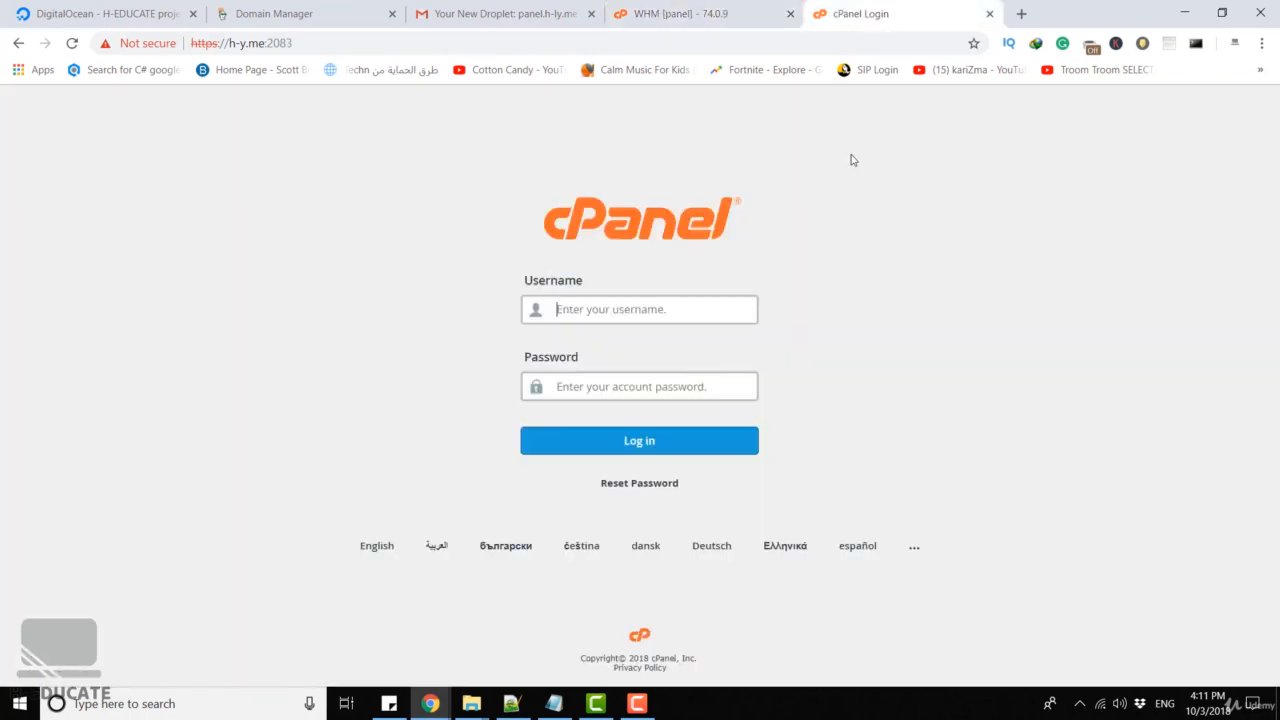
click(711, 22)
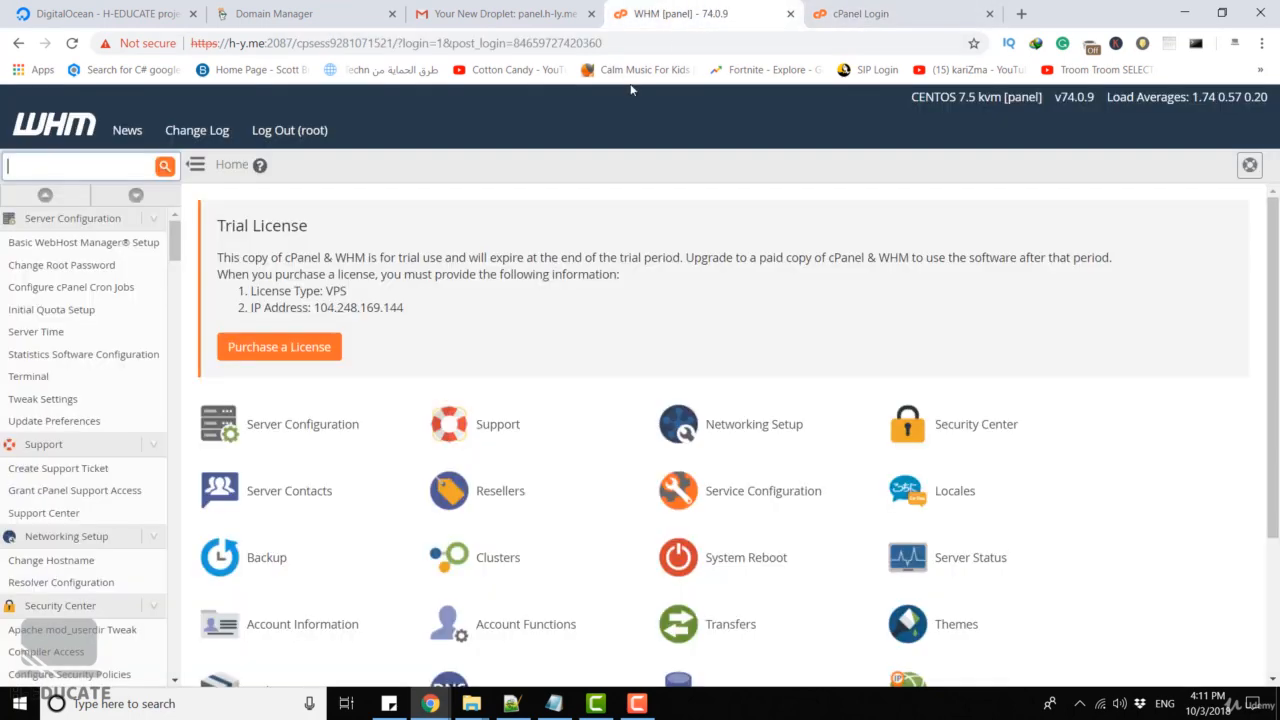
text(account)
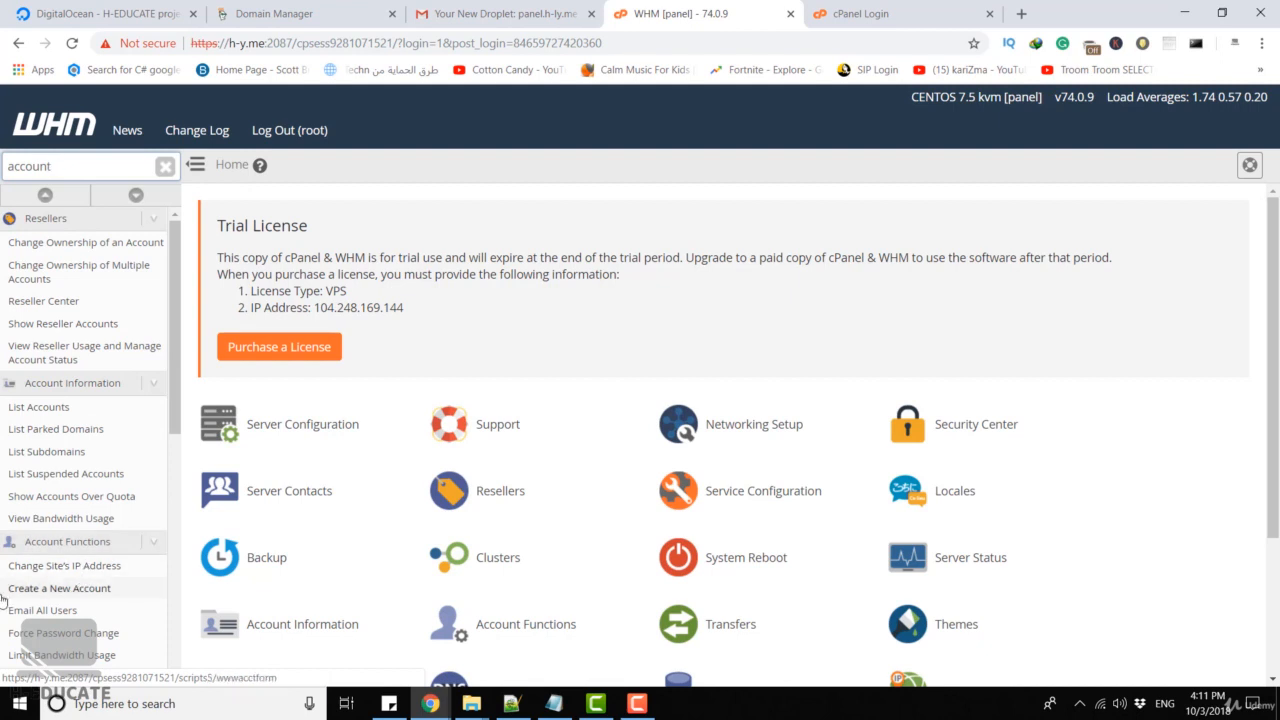
click(107, 592)
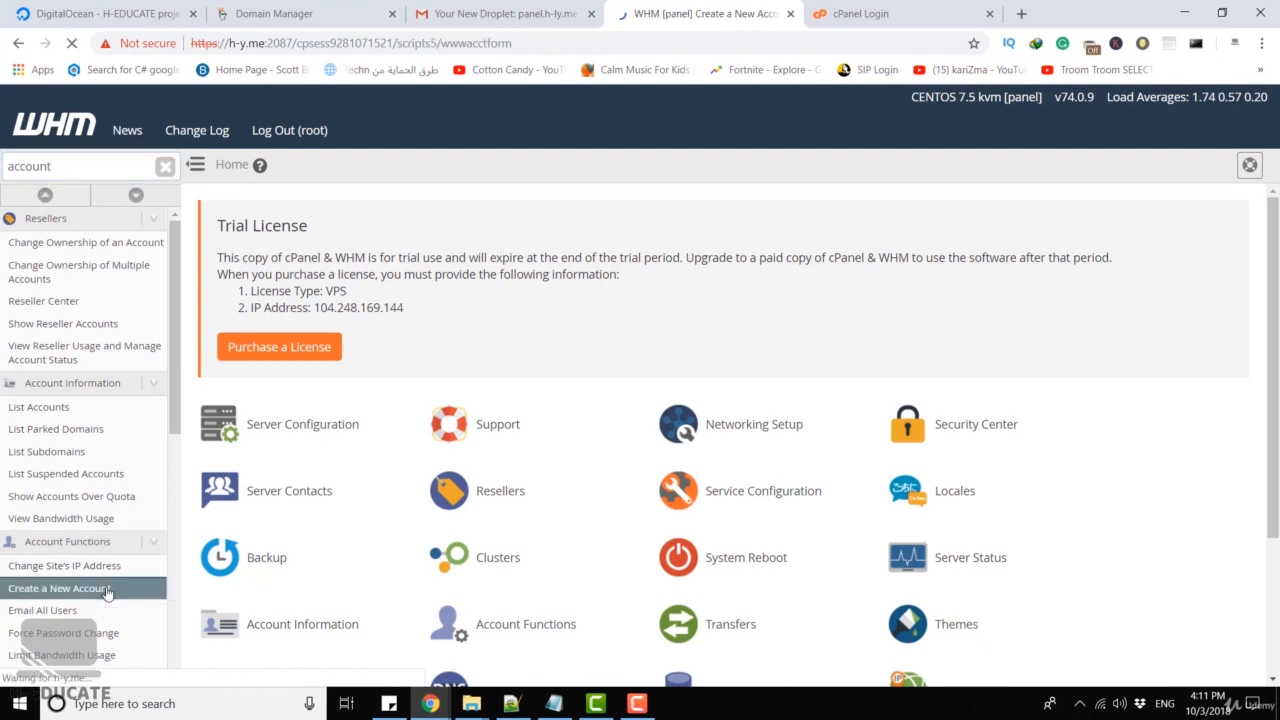
Enter h-y.me as the new account's domain, copied from the address bar
scroll(528, 457, down, 3)
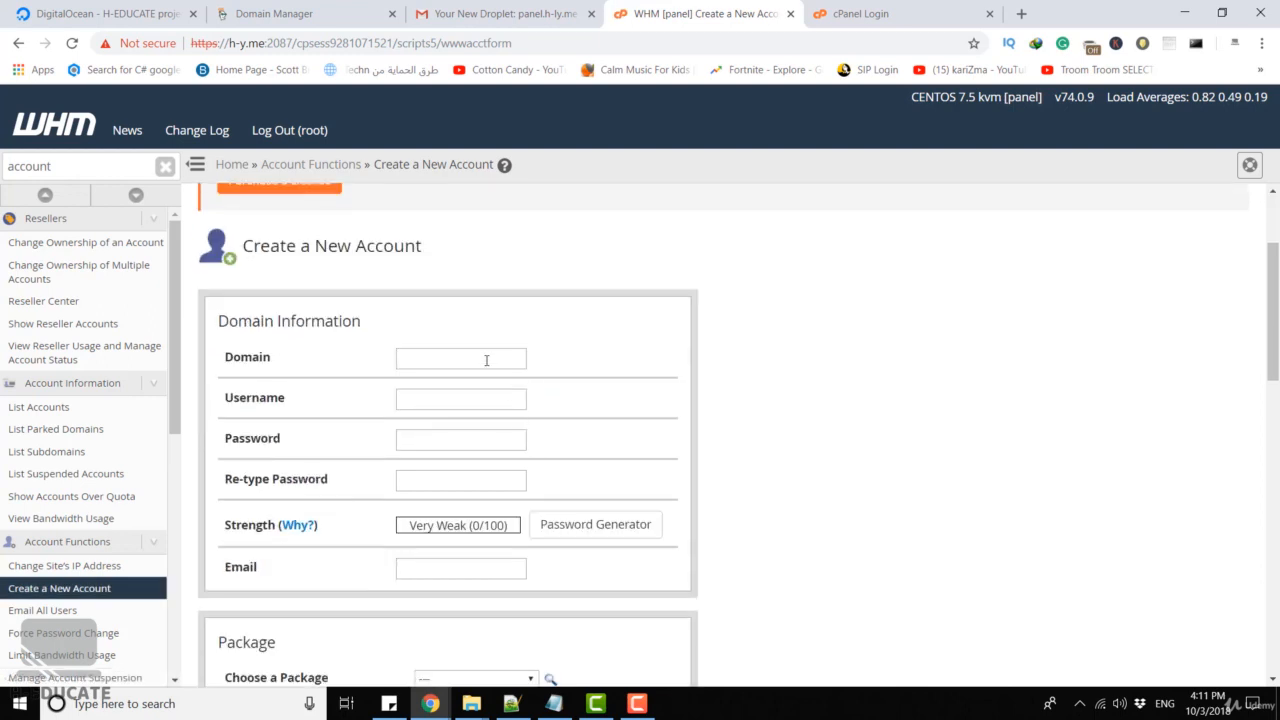
drag(229, 43, 265, 43)
key(ctrl+c)
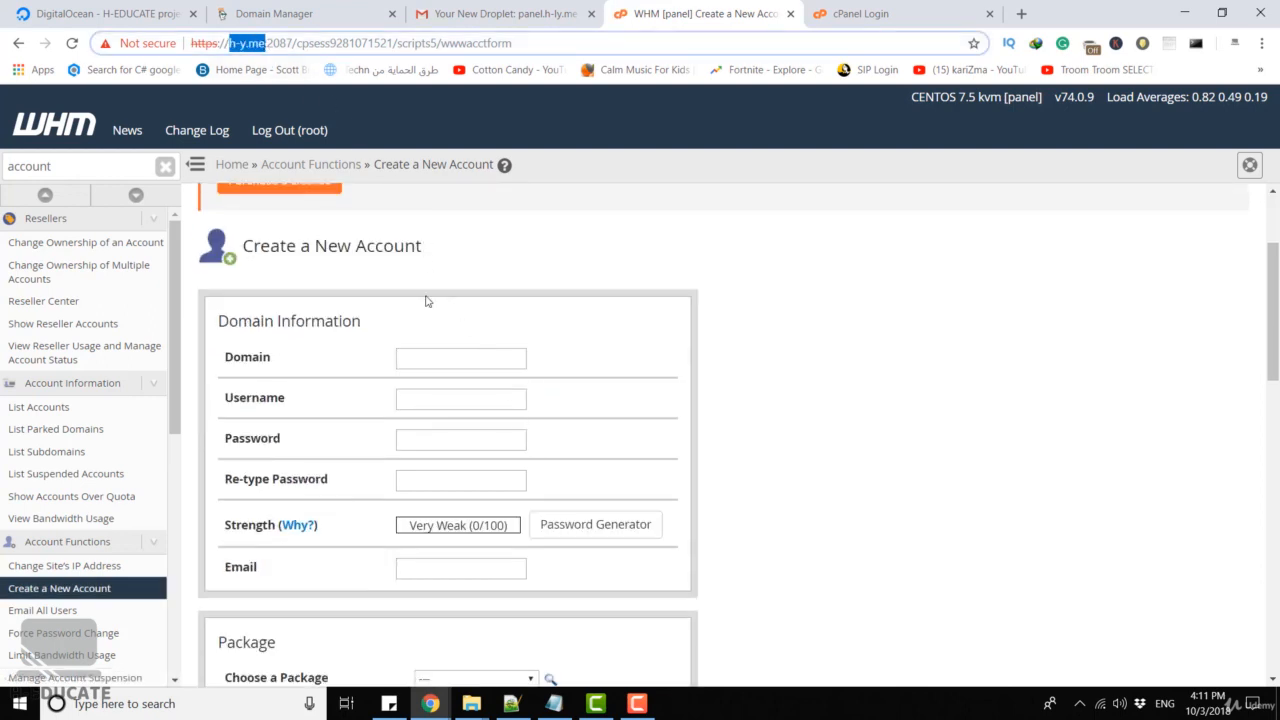
click(423, 354)
key(ctrl+v)
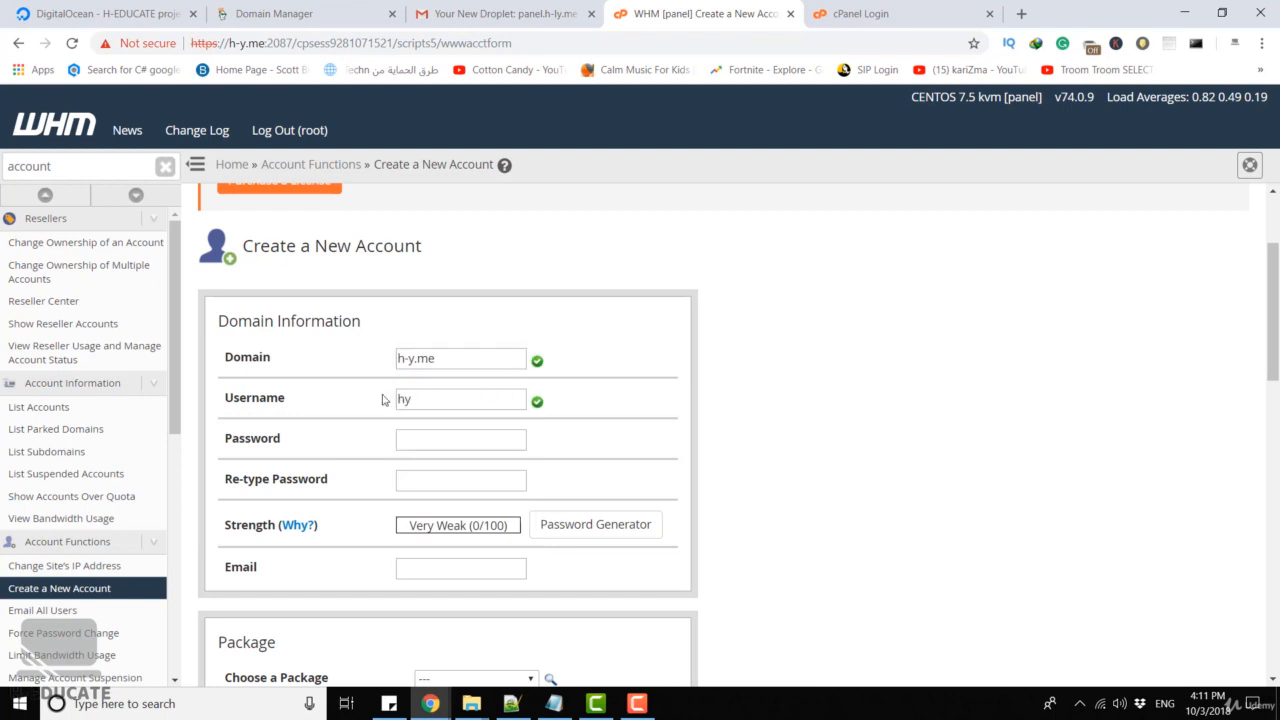
Set the username to user1 and enter a matching Very Strong password twice
drag(454, 403, 346, 402)
text(user1)
key(Tab)
text(12)
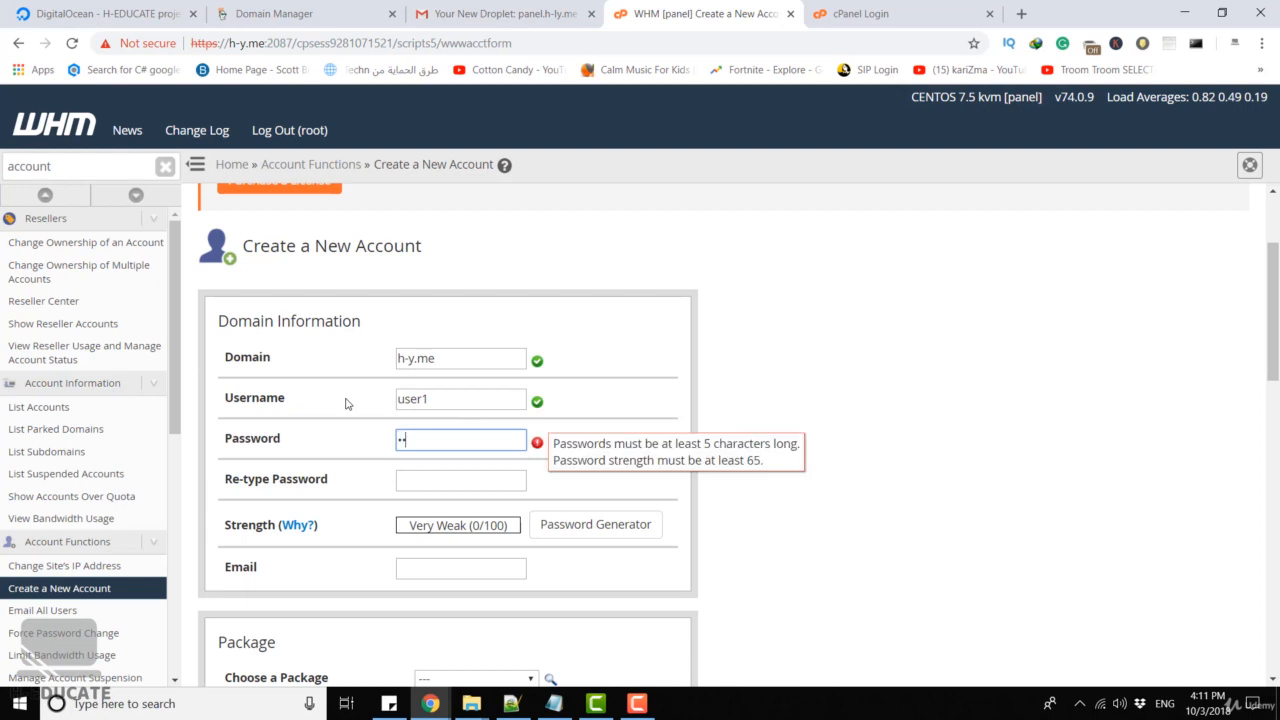
text(345678901234)
key(Tab)
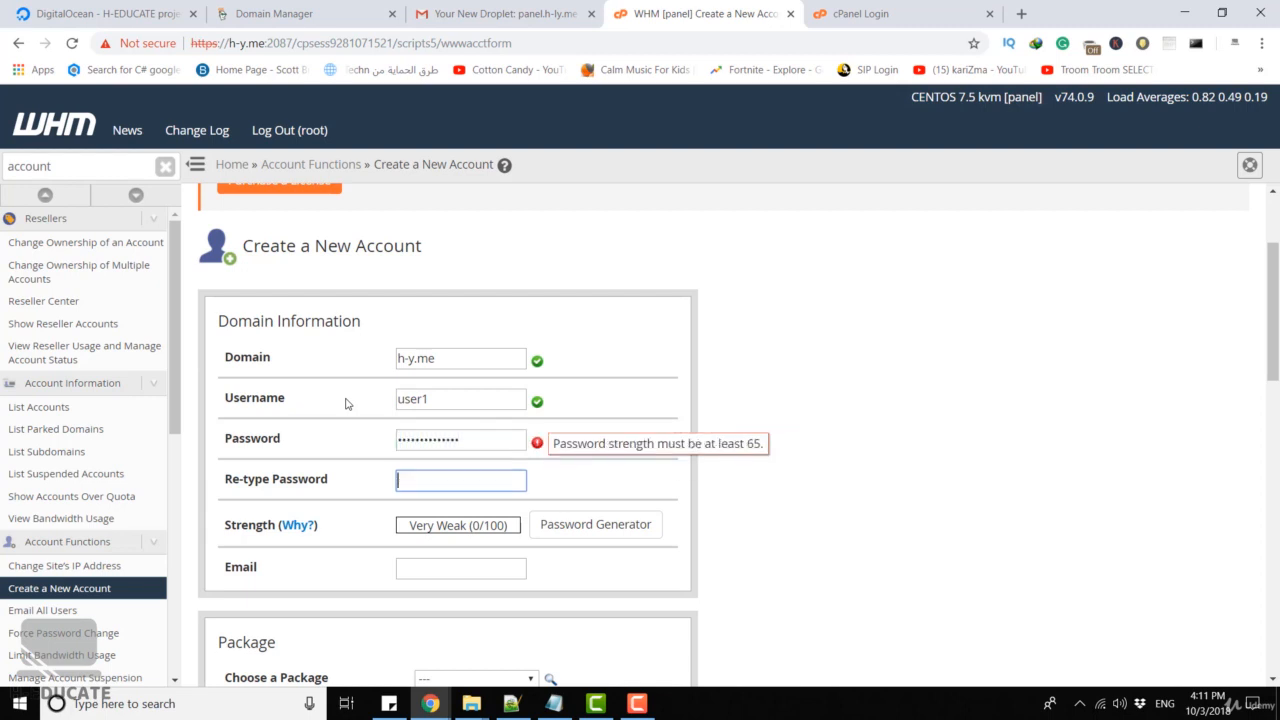
text(1234567890123)
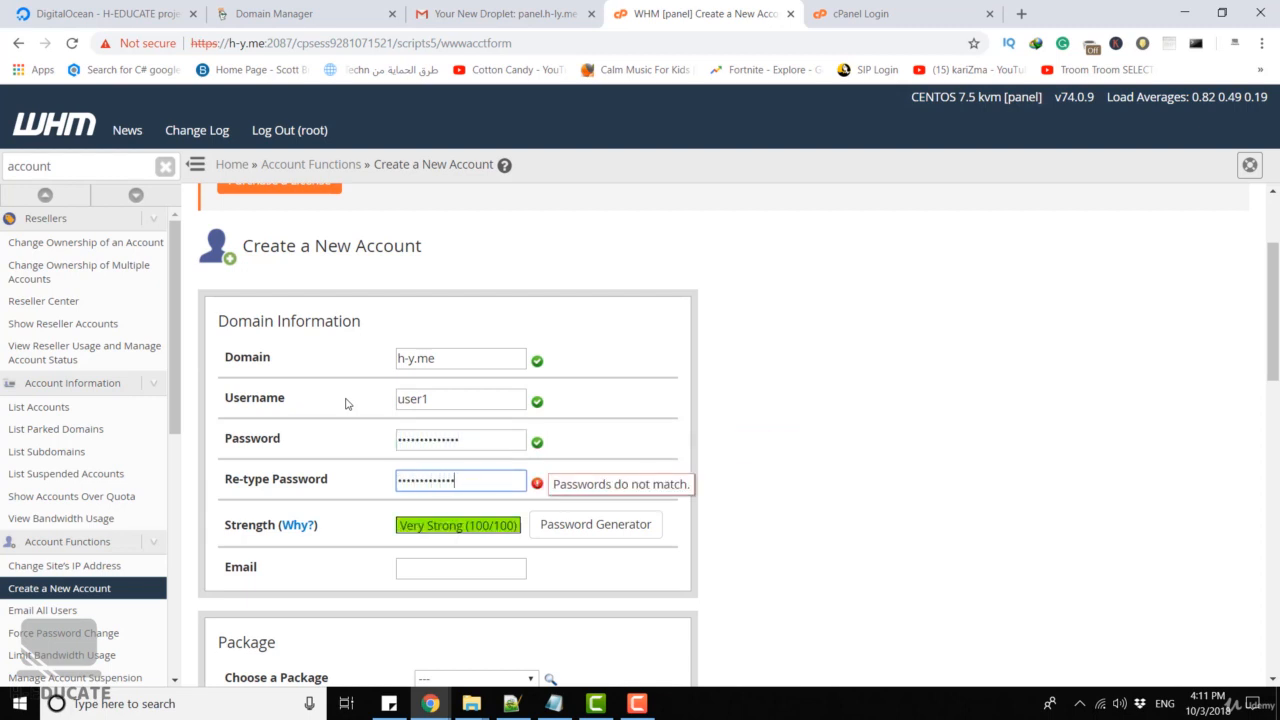
text(4)
Fill in the account's contact e-mail from the autofill suggestion
scroll(346, 403, down, 2)
click(406, 404)
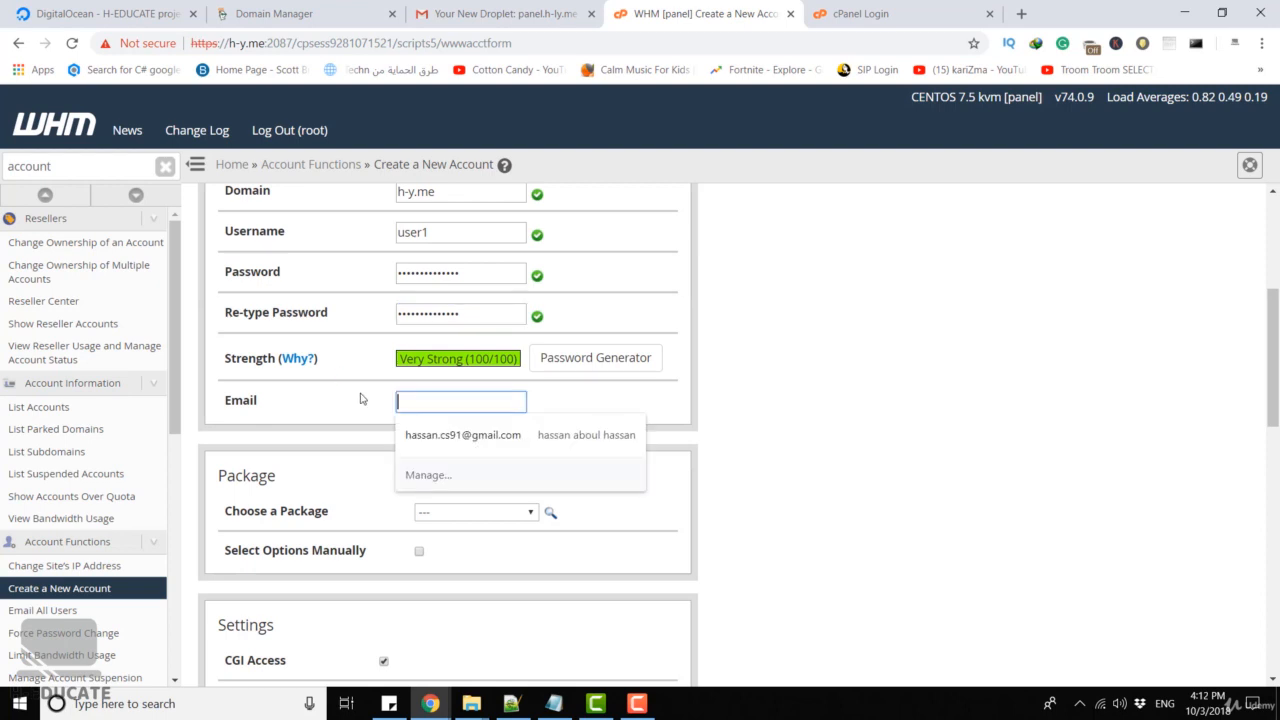
click(448, 434)
scroll(617, 396, down, 2)
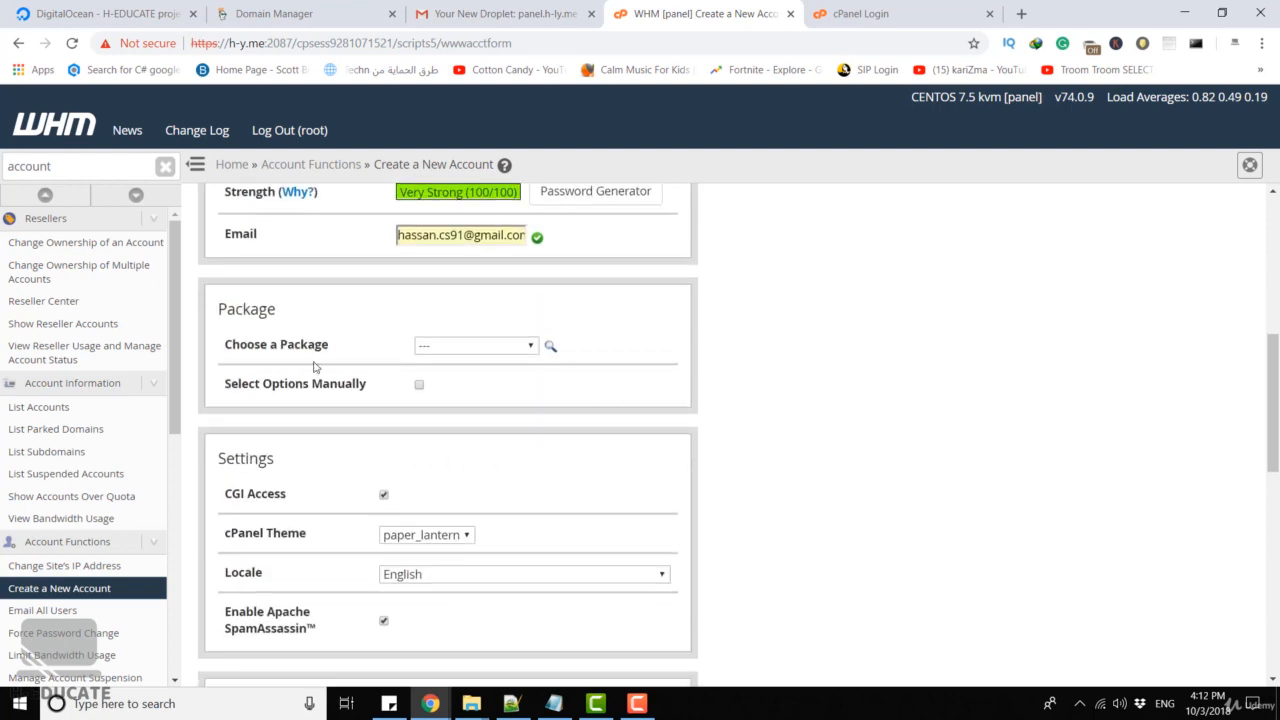
click(475, 347)
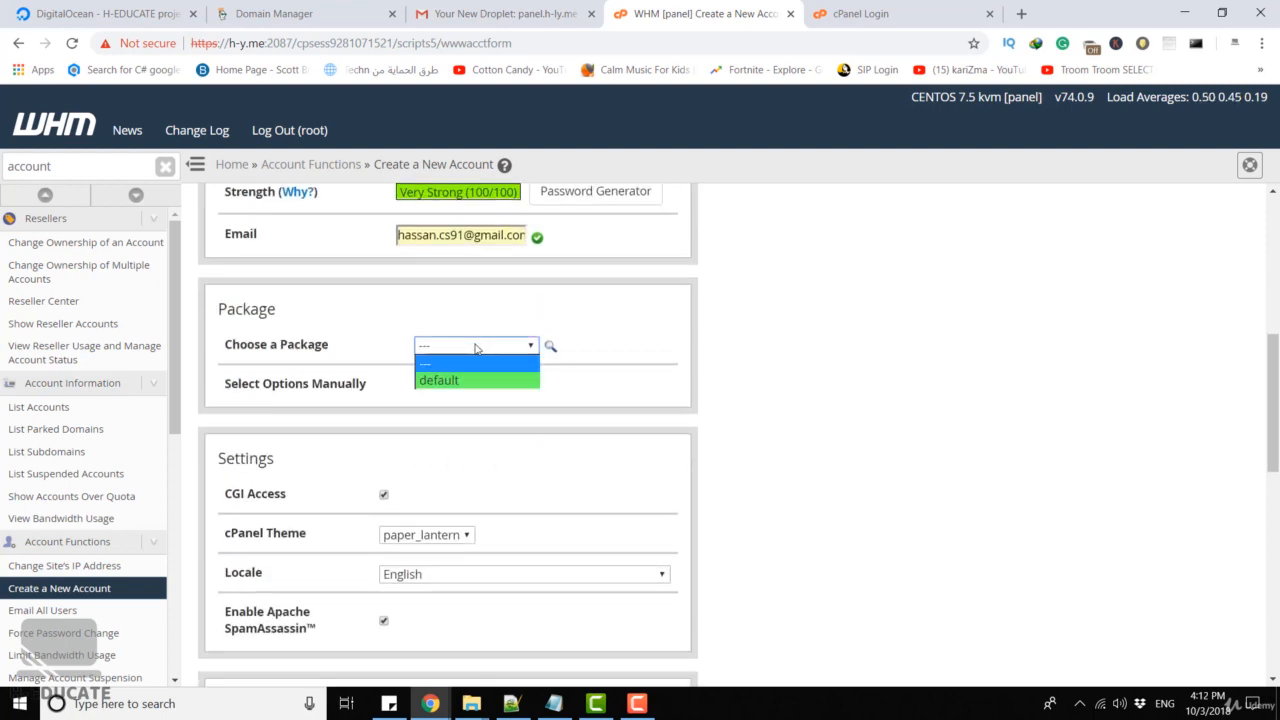
Assign the 'default' package and enable Select Options Manually, showing Unlimited resource limits
click(474, 383)
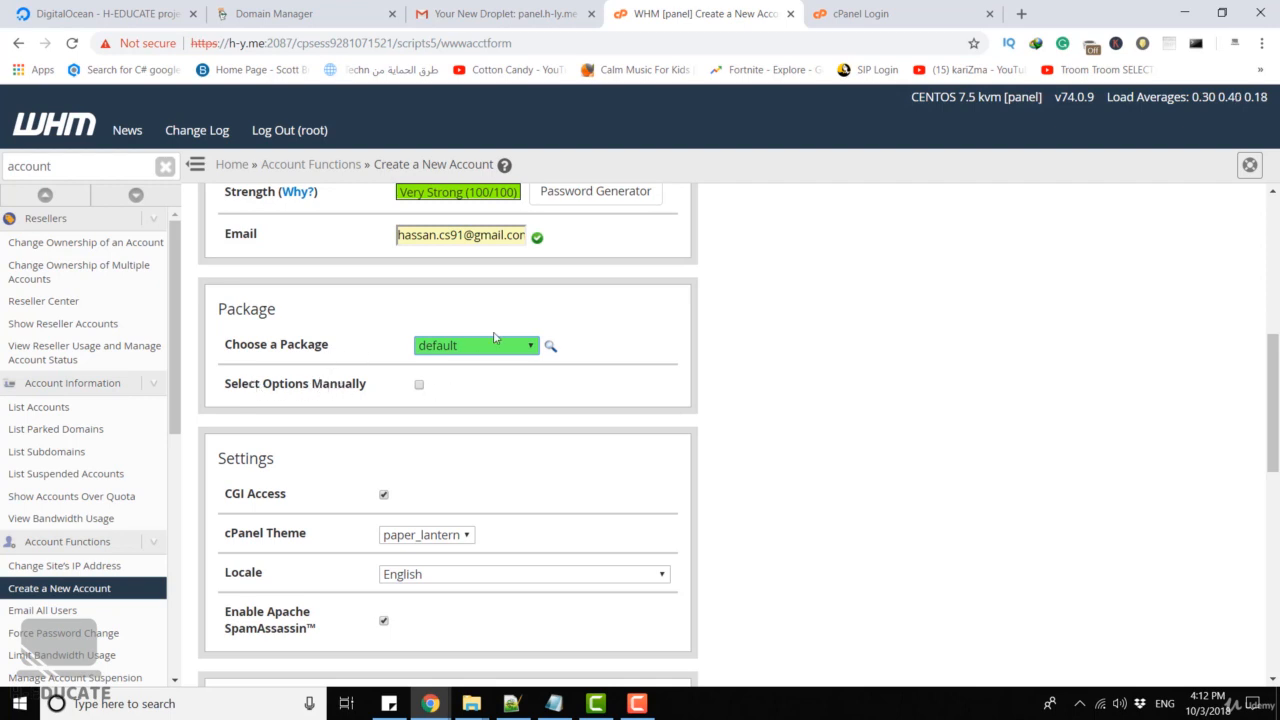
click(465, 350)
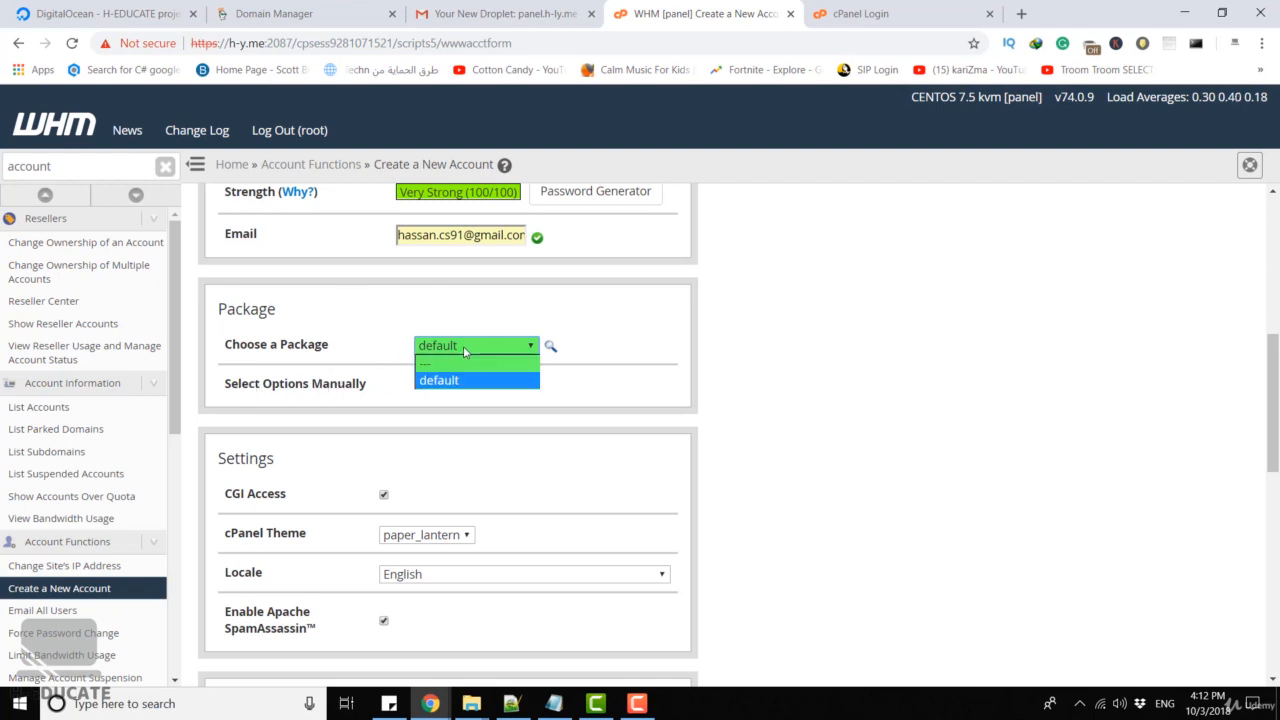
click(465, 350)
click(419, 388)
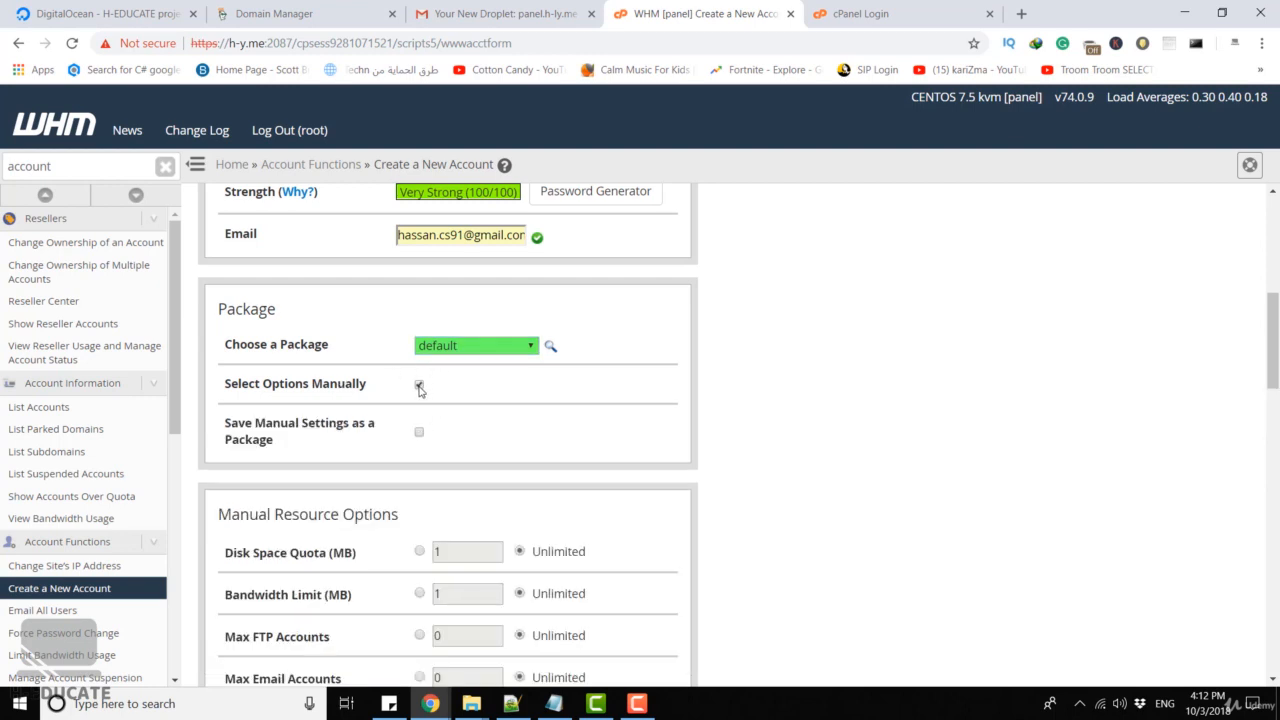
scroll(420, 389, down, 3)
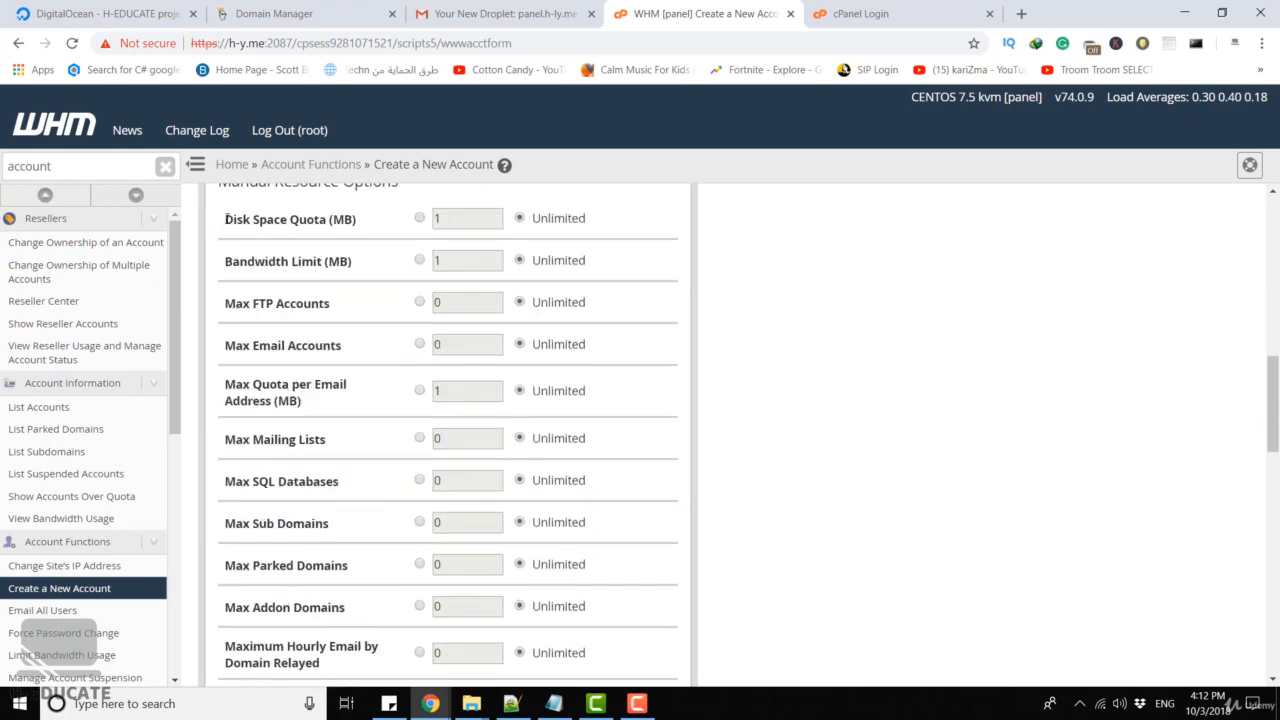
drag(226, 219, 363, 225)
scroll(363, 229, down, 1)
click(365, 225)
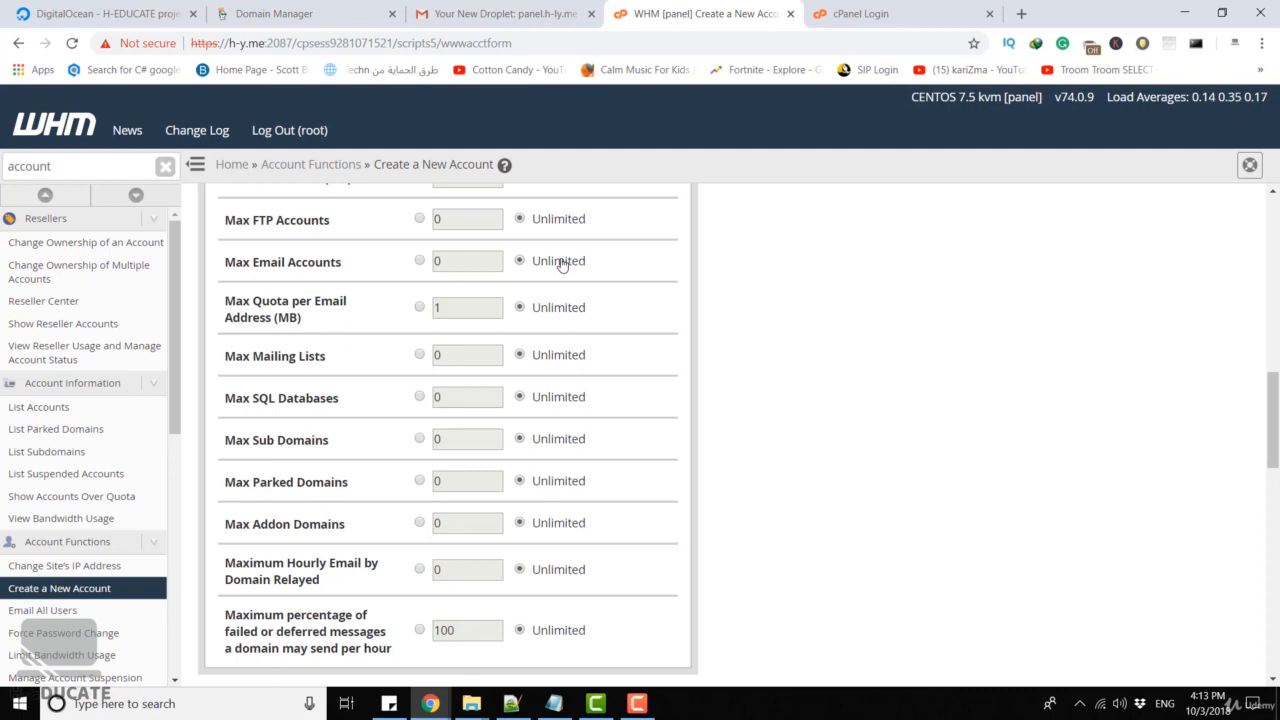
click(419, 260)
key(Delete)
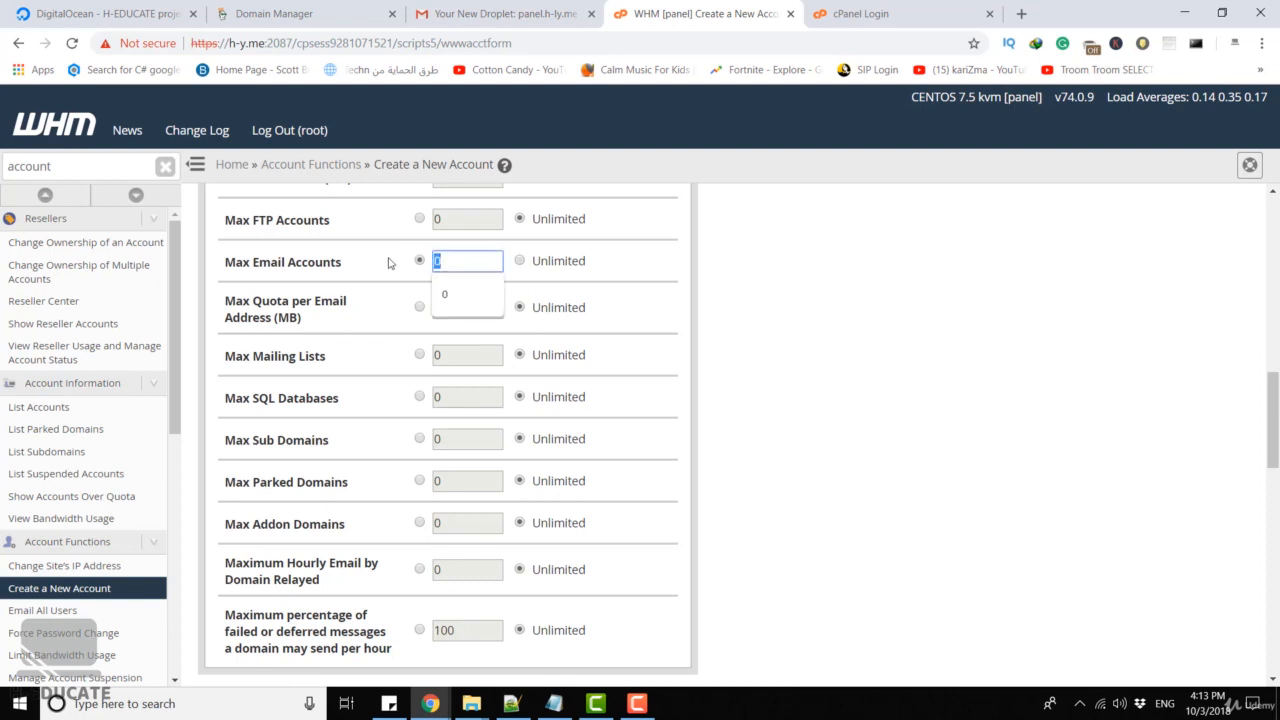
text(5)
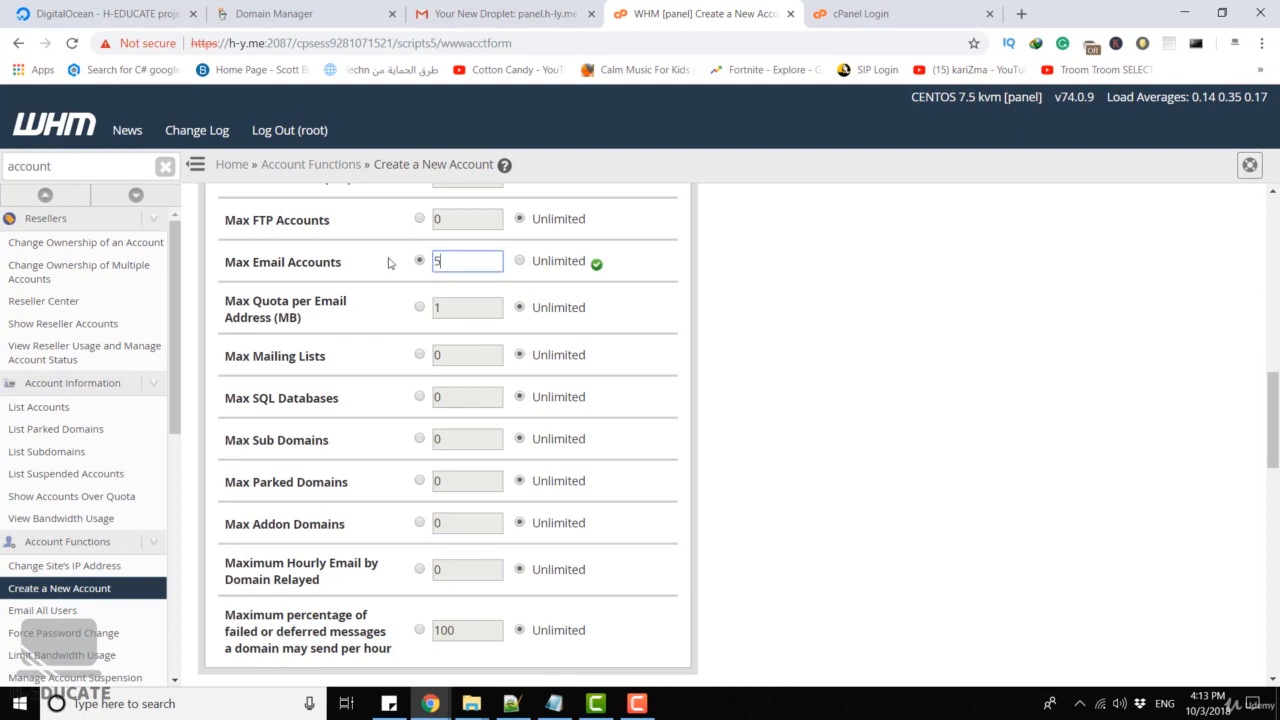
click(520, 262)
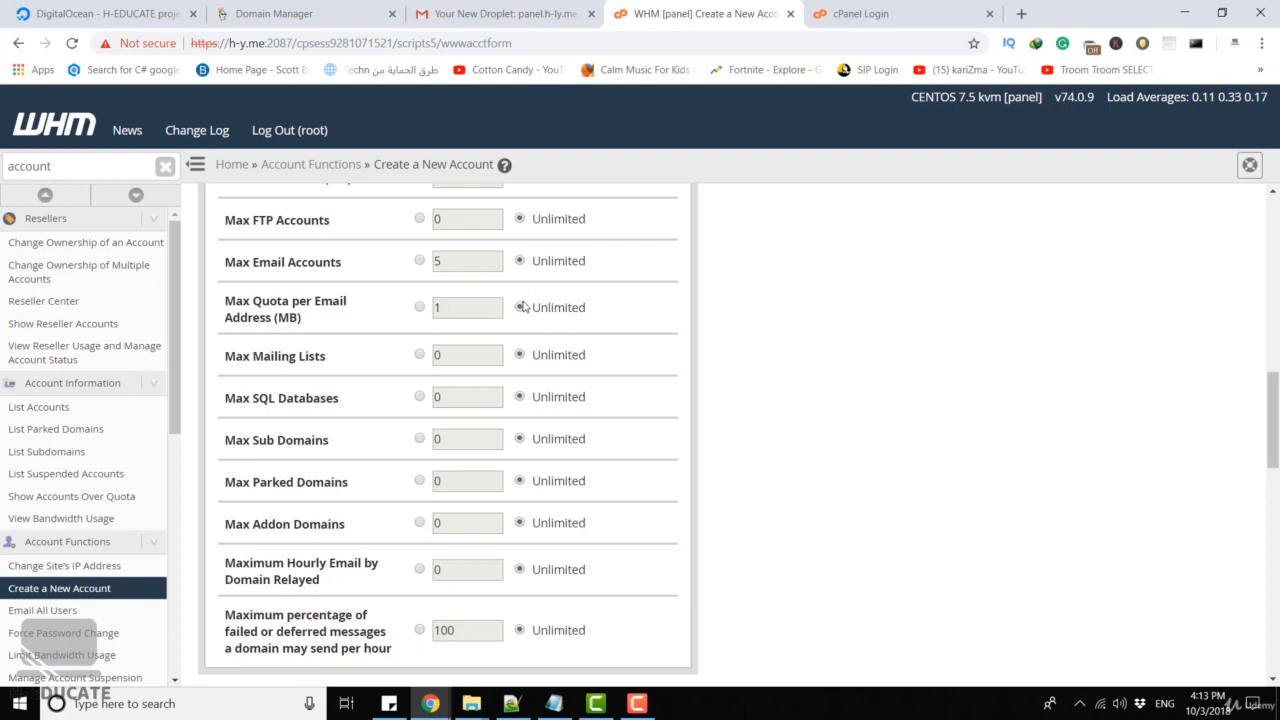
click(419, 307)
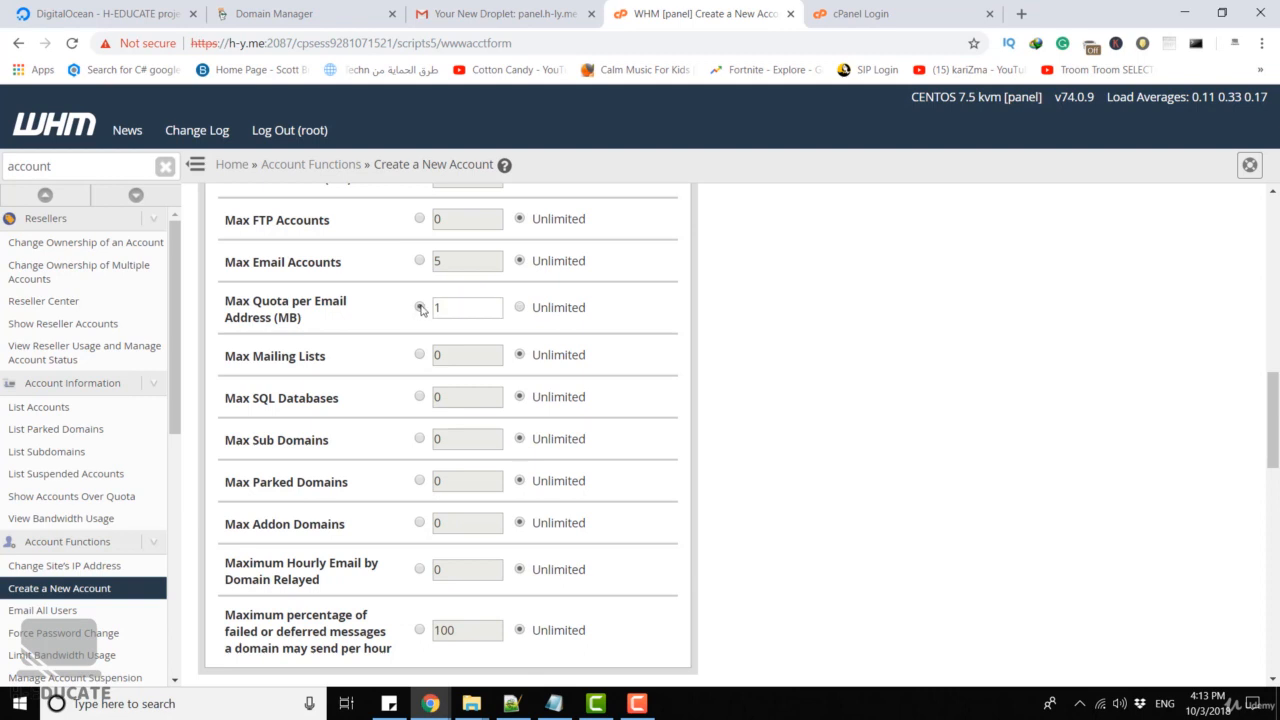
drag(277, 317, 300, 317)
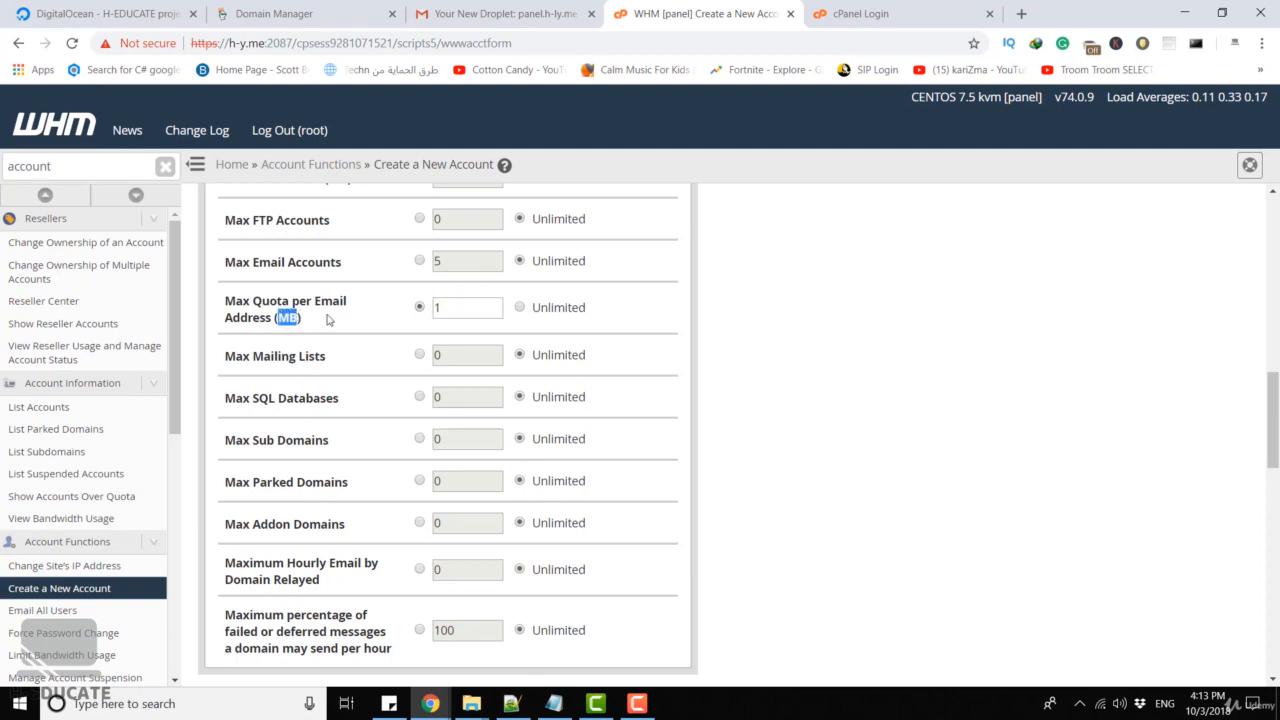
click(519, 308)
click(419, 355)
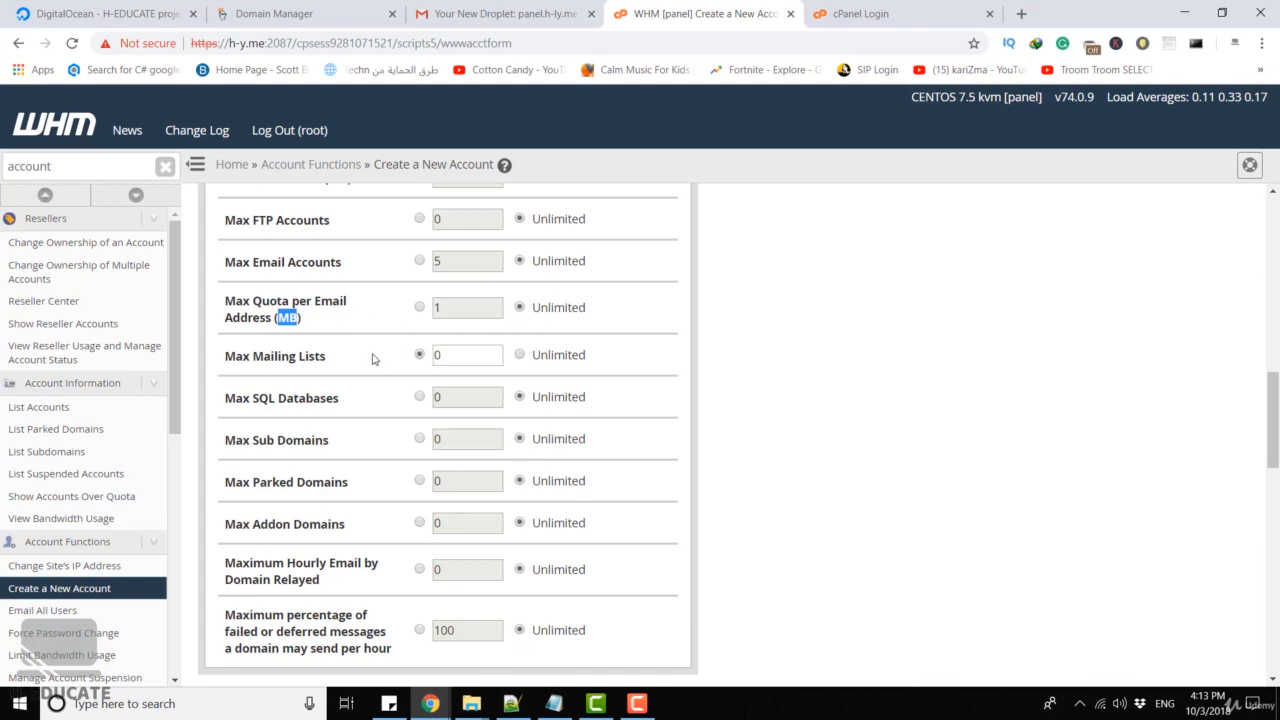
click(519, 355)
drag(323, 357, 210, 358)
click(273, 353)
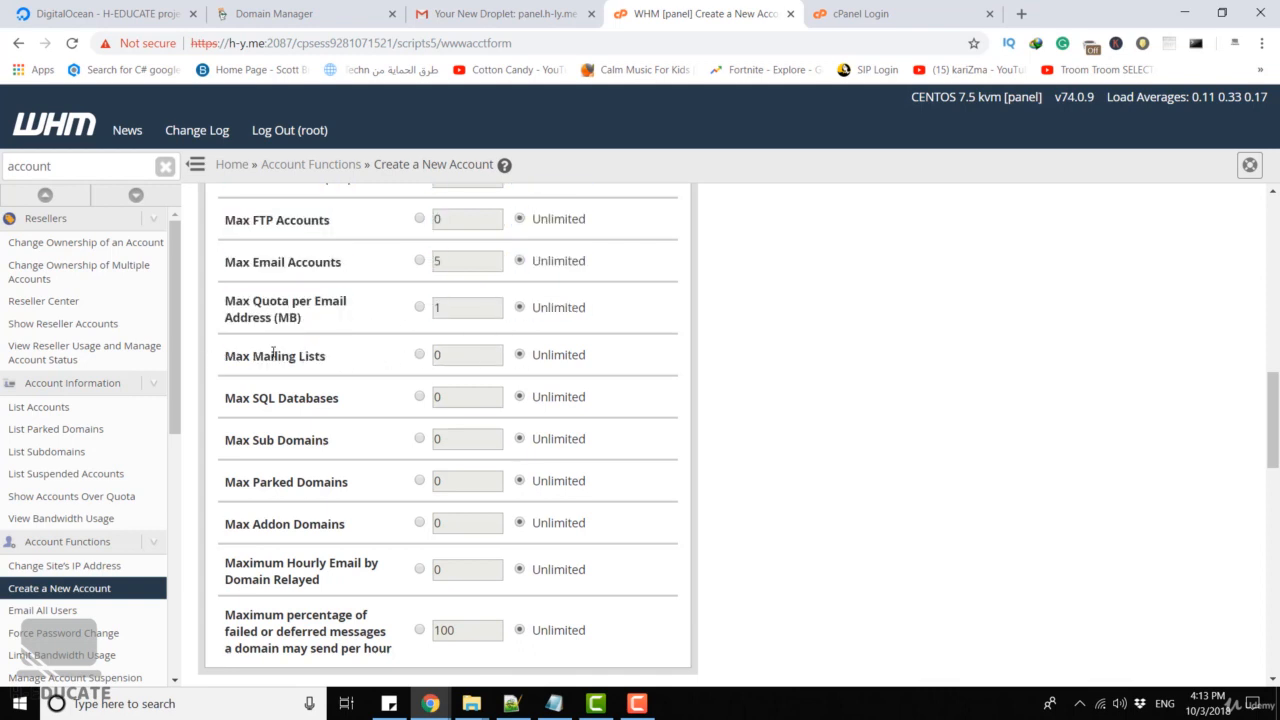
scroll(352, 354, down, 1)
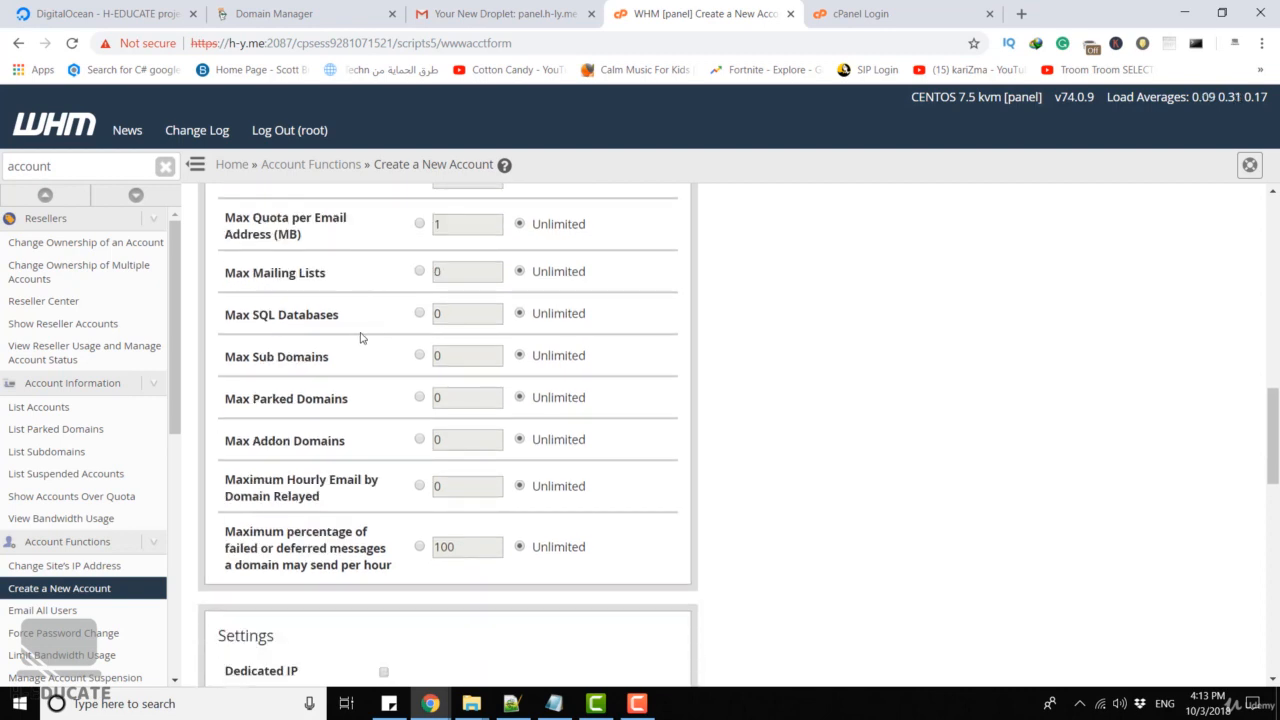
scroll(362, 357, down, 1)
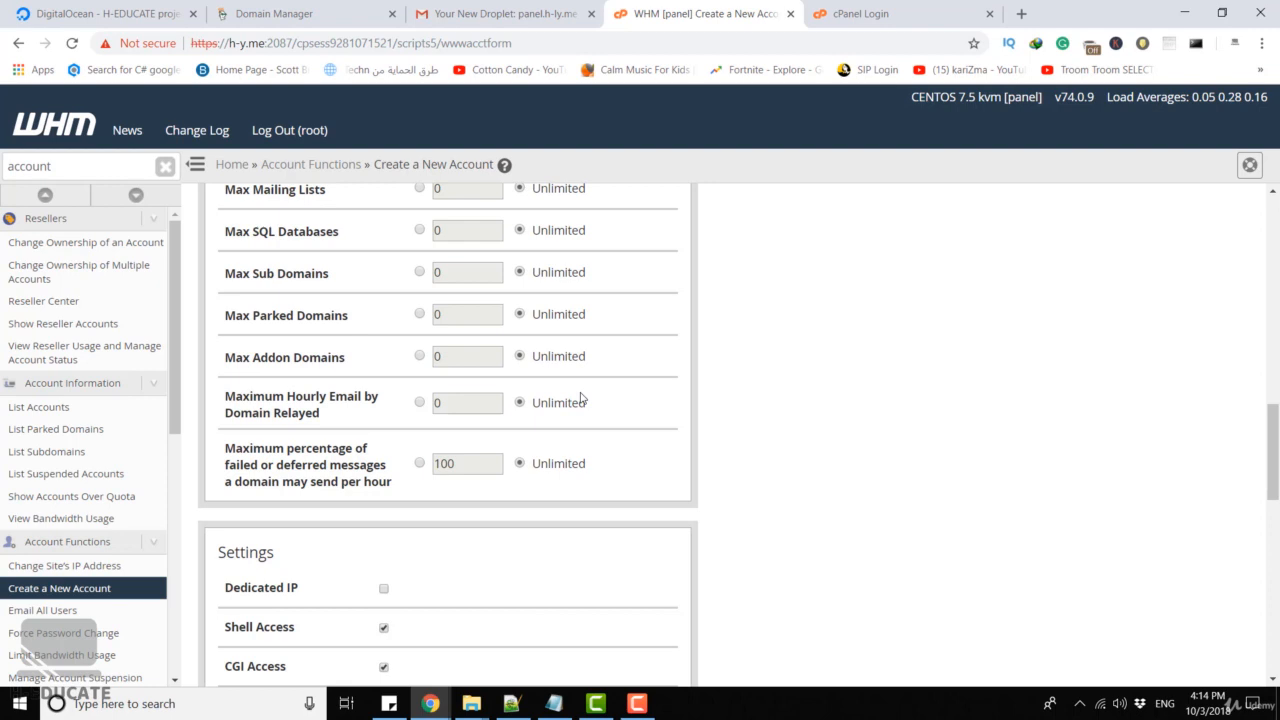
click(419, 402)
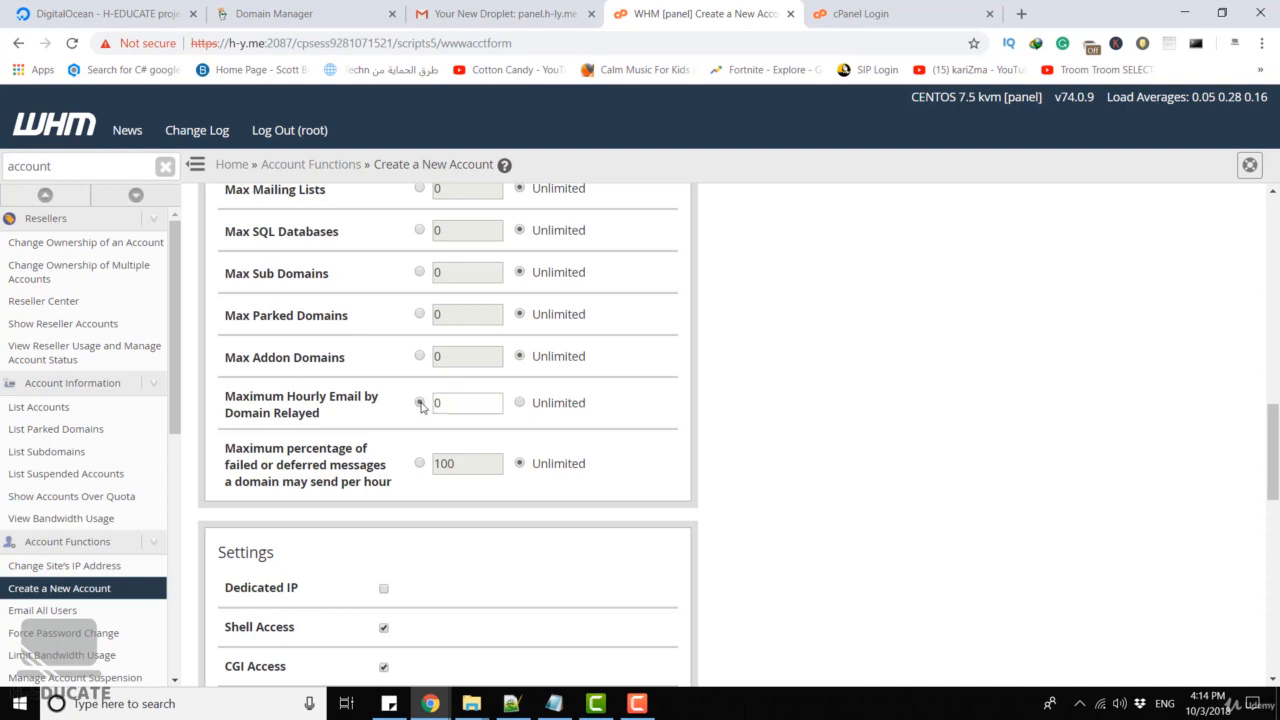
click(521, 404)
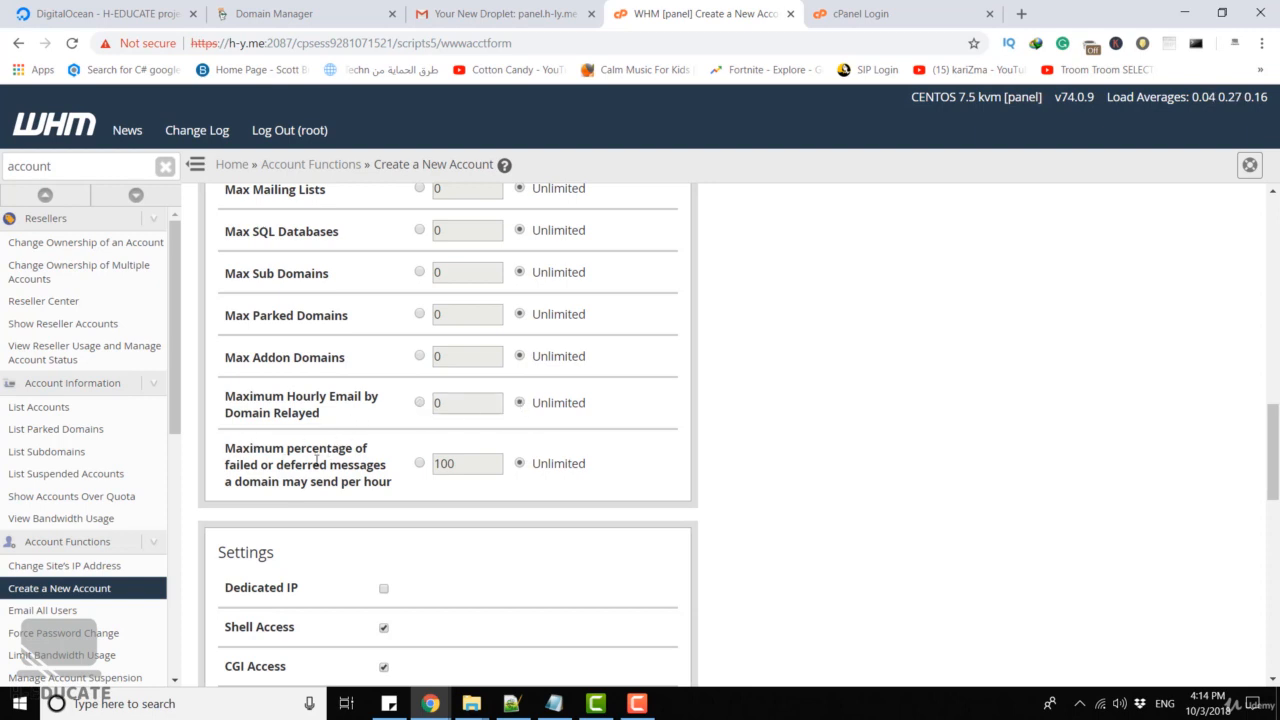
drag(316, 484, 394, 491)
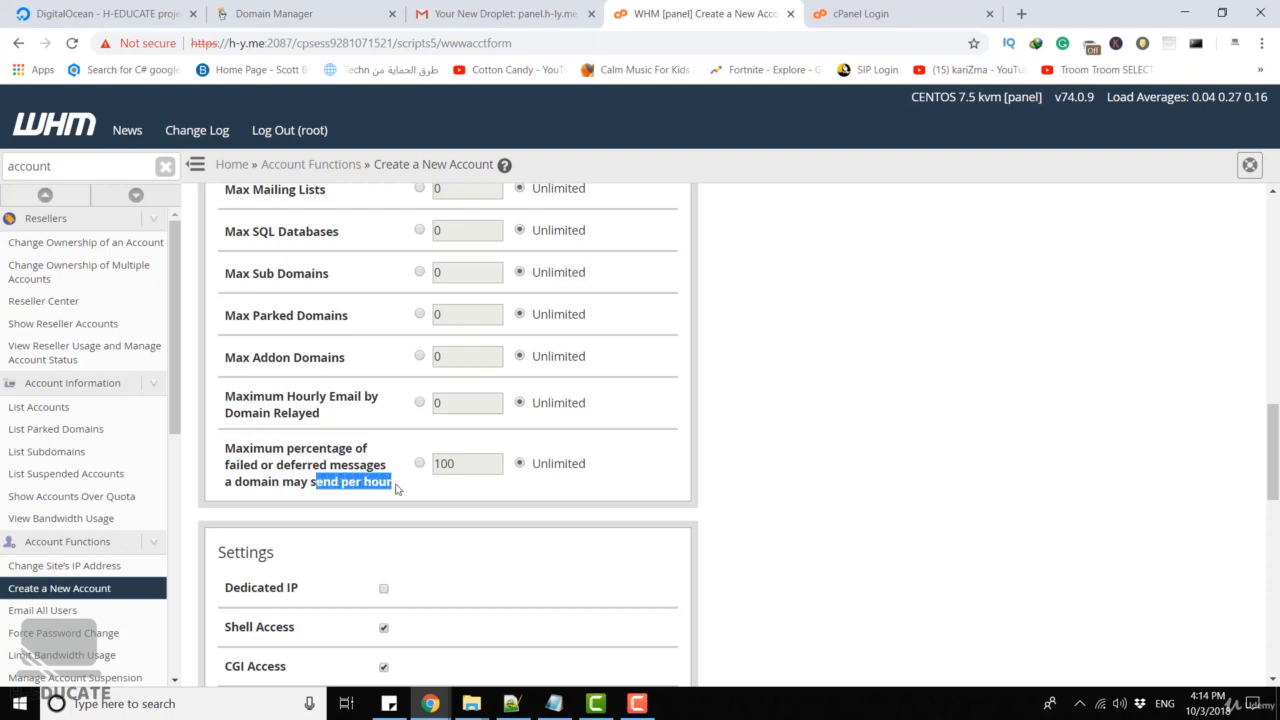
click(453, 485)
triple_click(453, 485)
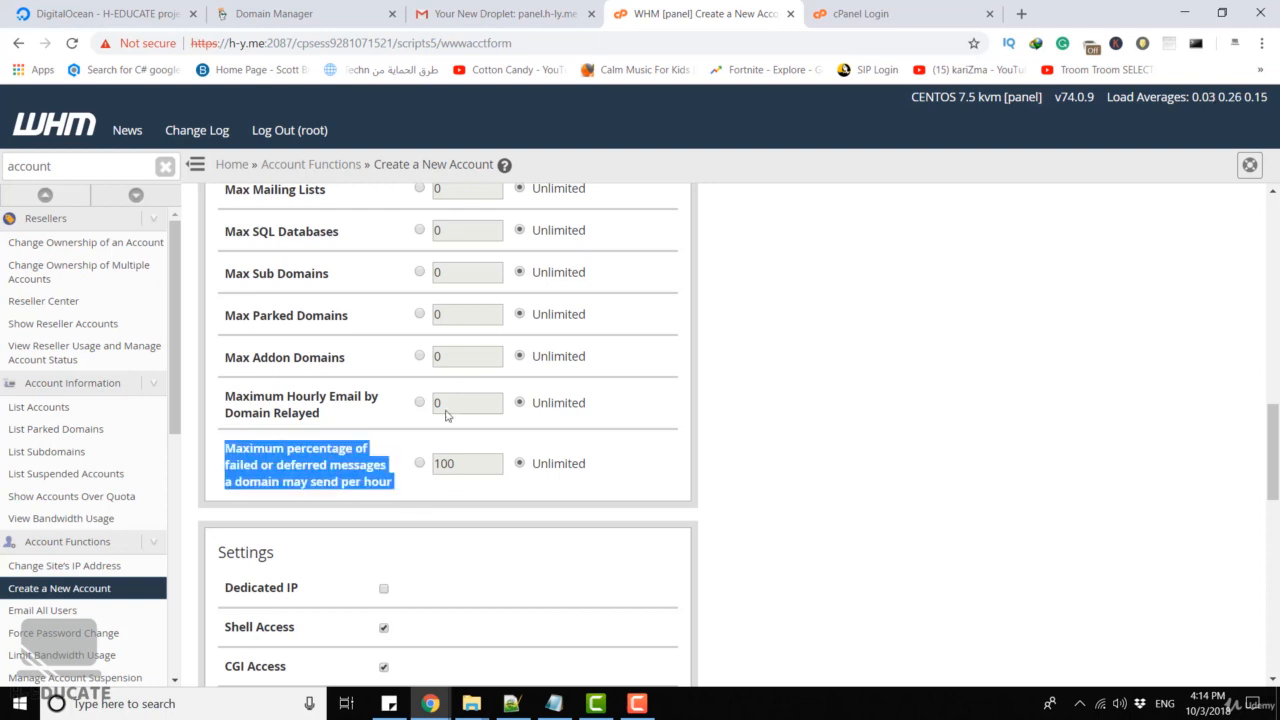
scroll(481, 263, down, 3)
scroll(481, 263, down, 6)
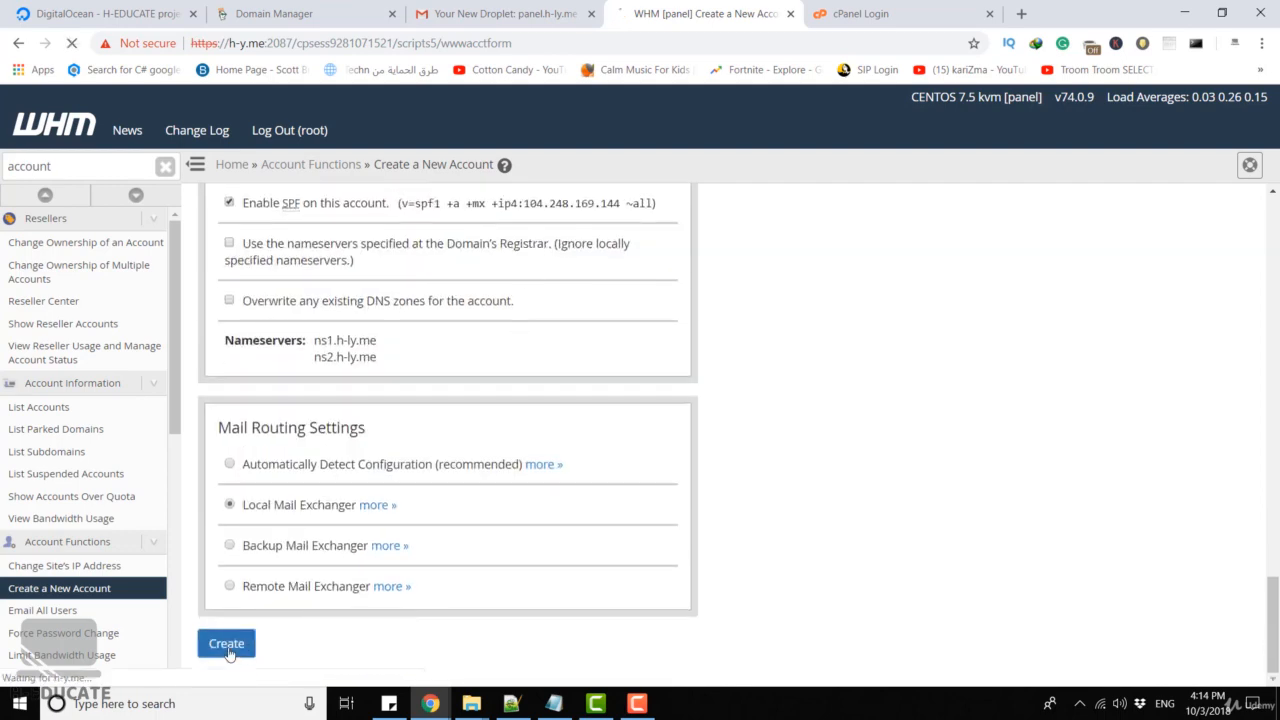
Submit the Create a New Account form for h-y.me and review the log showing Account Creation Ok
click(228, 648)
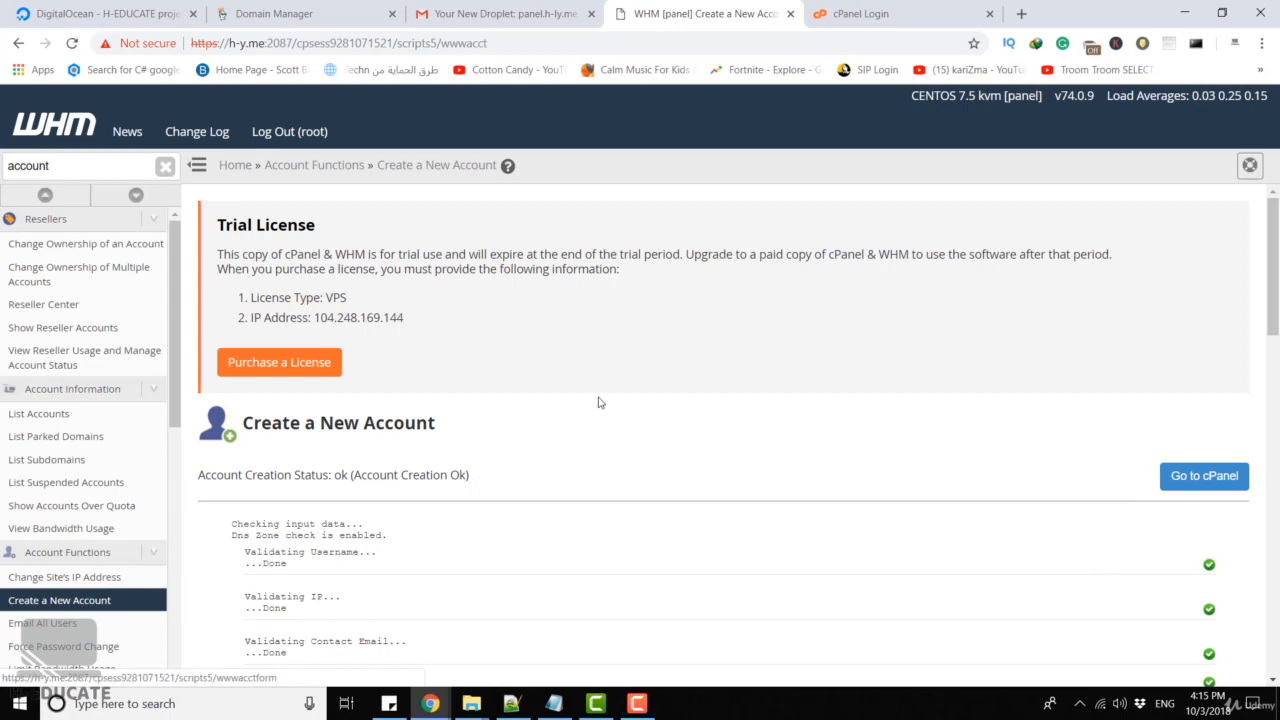
scroll(879, 397, down, 3)
scroll(879, 397, up, 3)
scroll(597, 354, down, 4)
scroll(602, 354, up, 4)
Log in to cPanel as user1 and check primary domain h-y.me and home directory /home/user1
click(867, 14)
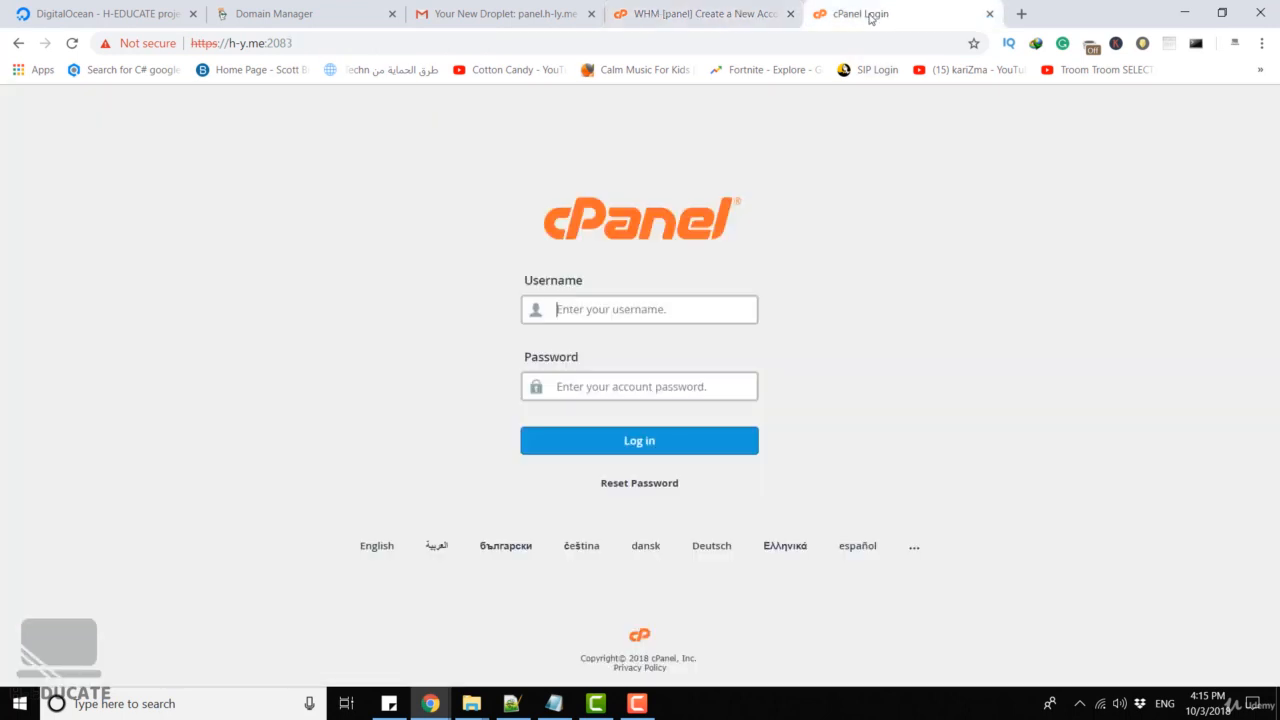
click(612, 312)
text(user1)
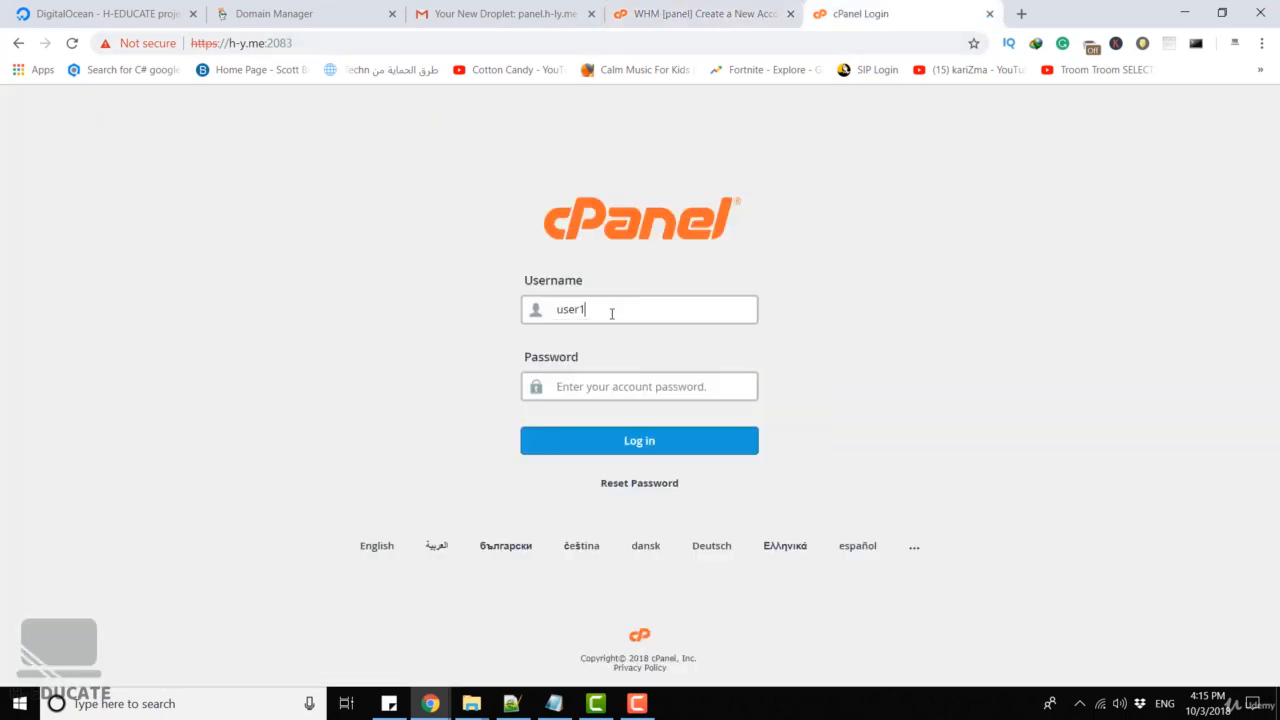
key(Tab)
text(••••••••••)
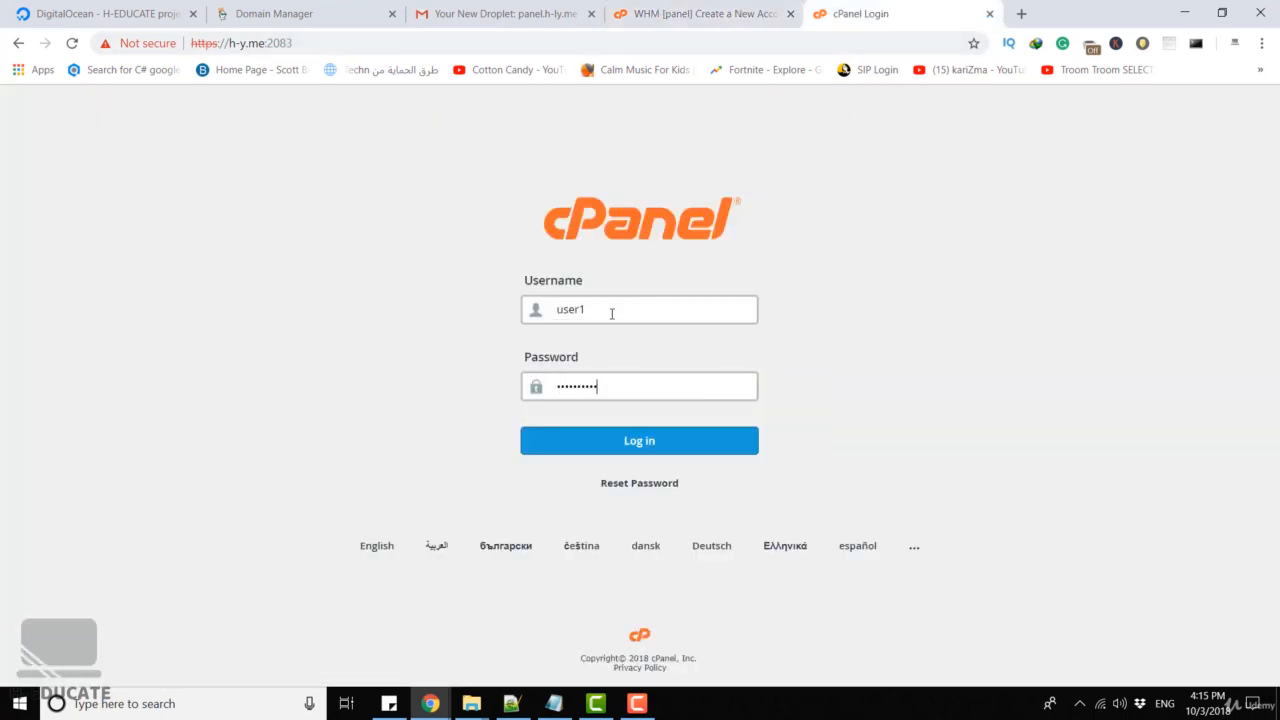
key(Return)
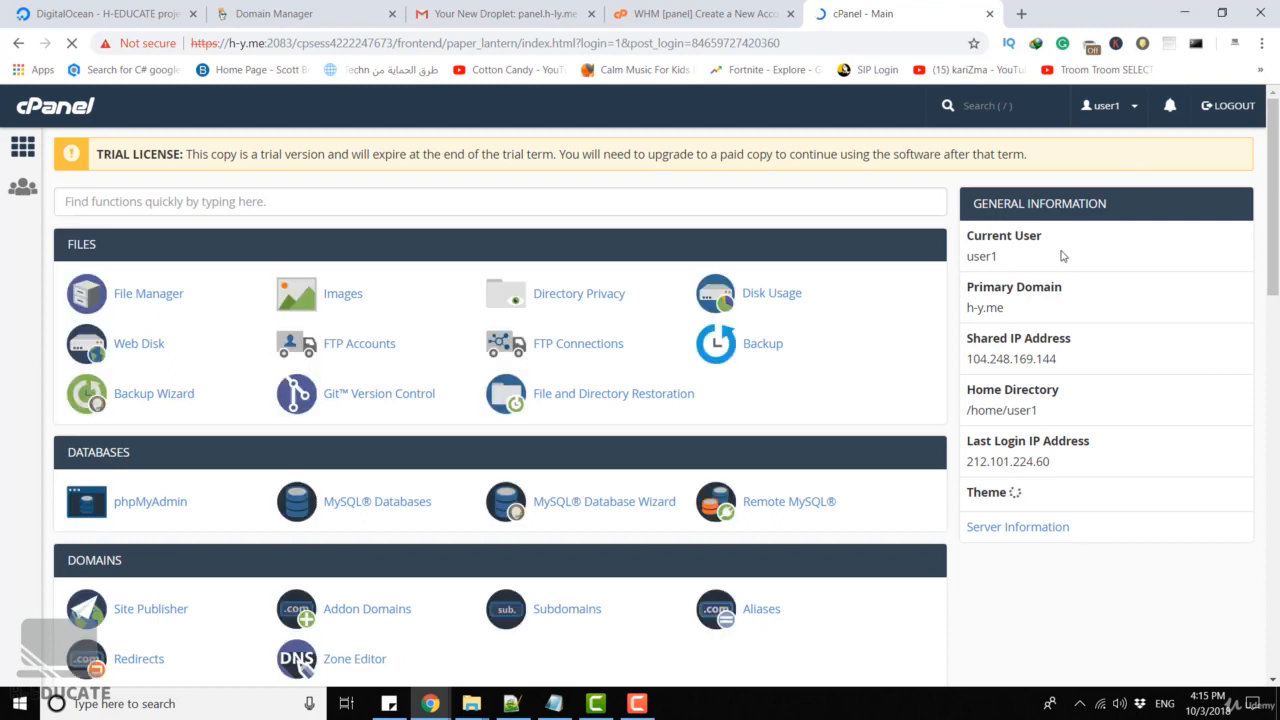
drag(974, 259, 1000, 260)
drag(975, 309, 1043, 312)
click(1043, 312)
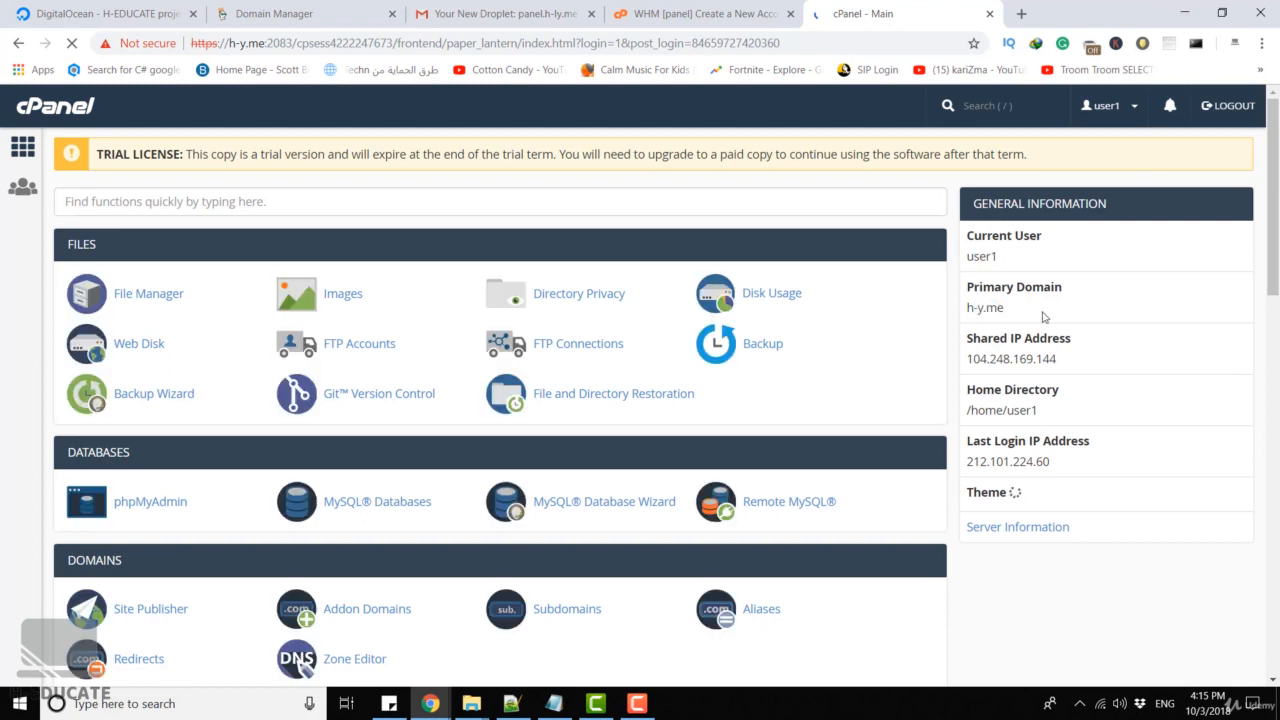